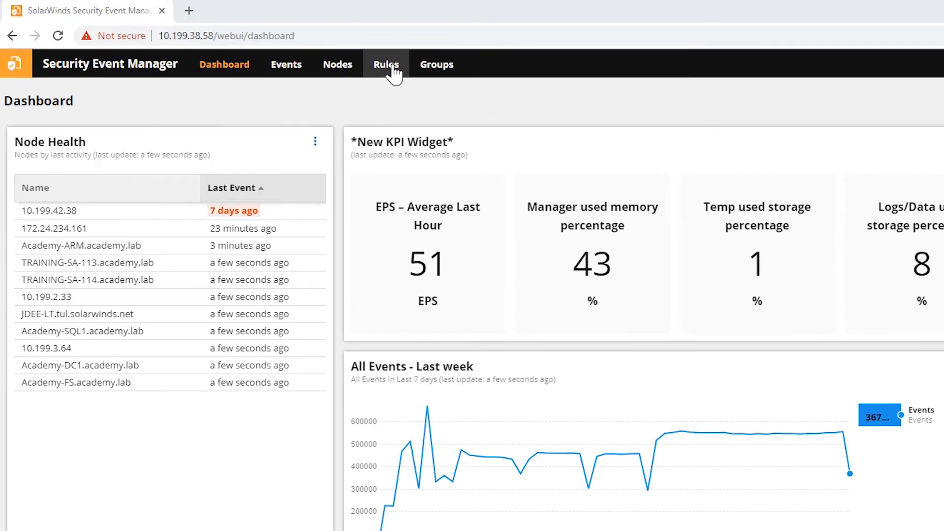
# View the Rules page and the options available for the Network Event Threats filter among the events.
pyautogui.click(272, 46)
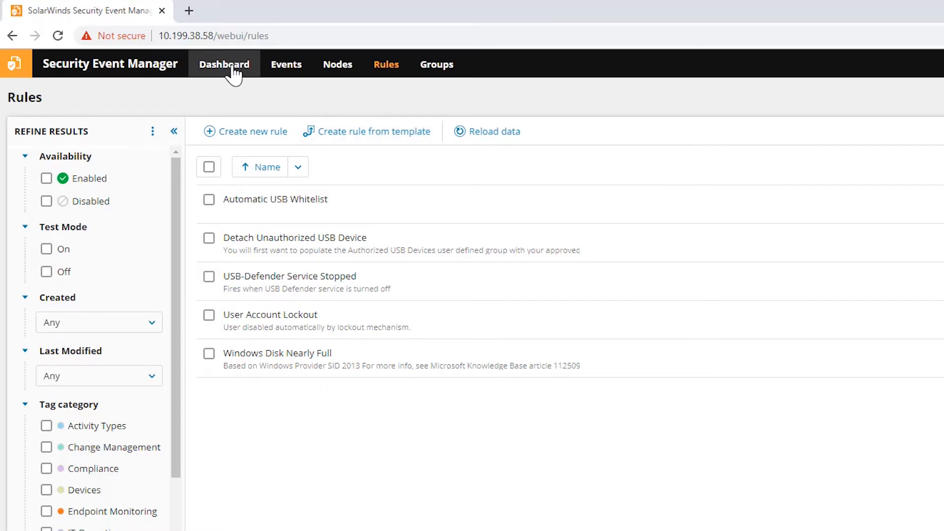
pyautogui.click(282, 66)
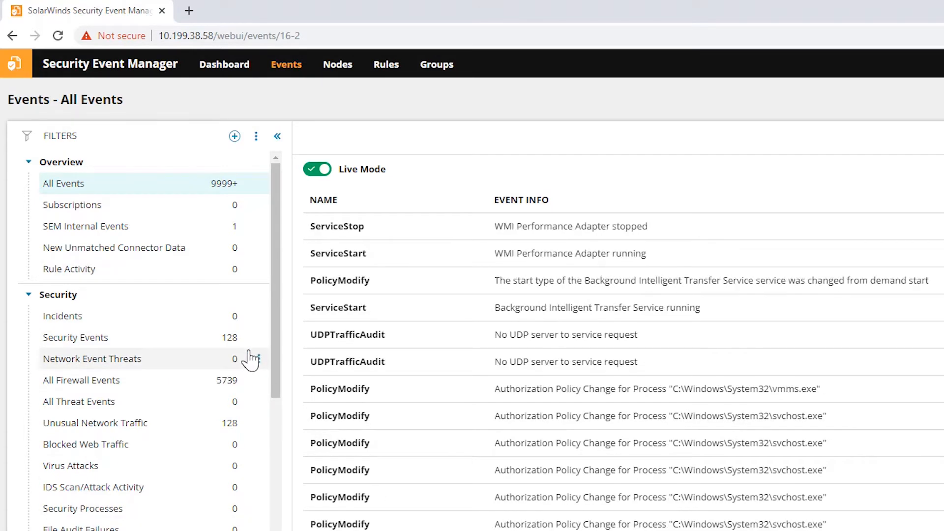
pyautogui.click(259, 358)
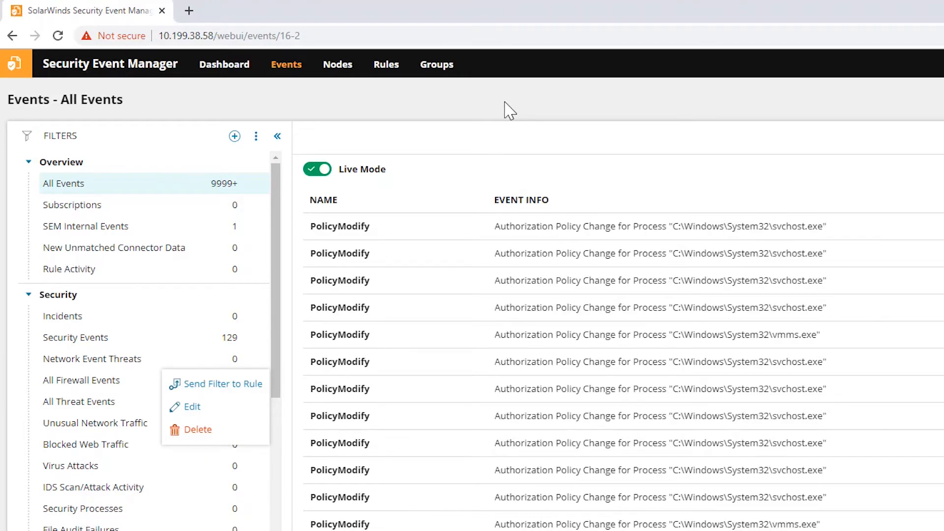
# Start creating a rule from a template on the Rules page.
pyautogui.click(387, 64)
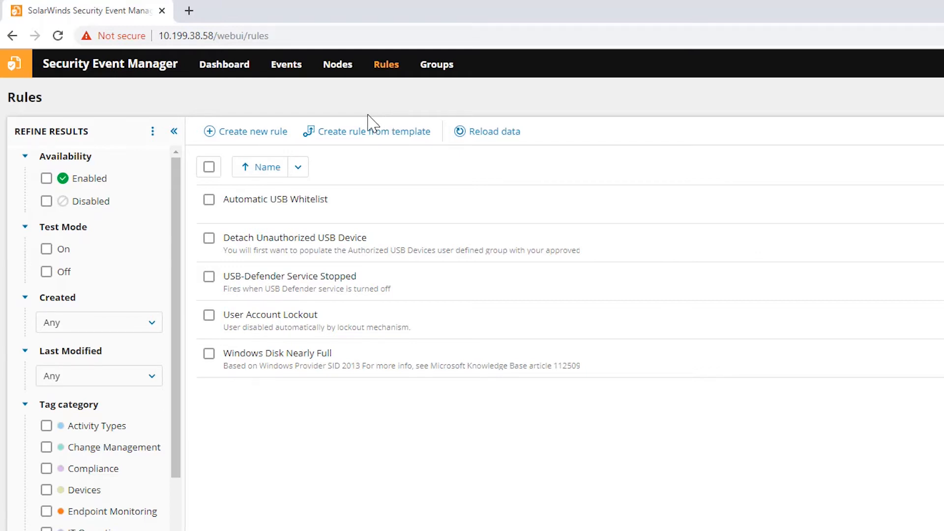
pyautogui.click(376, 131)
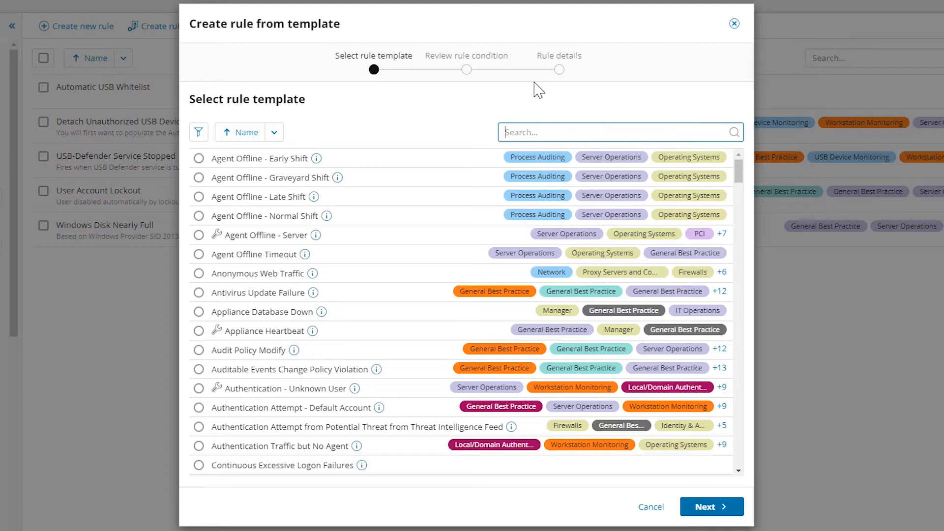
pyautogui.write('lock')
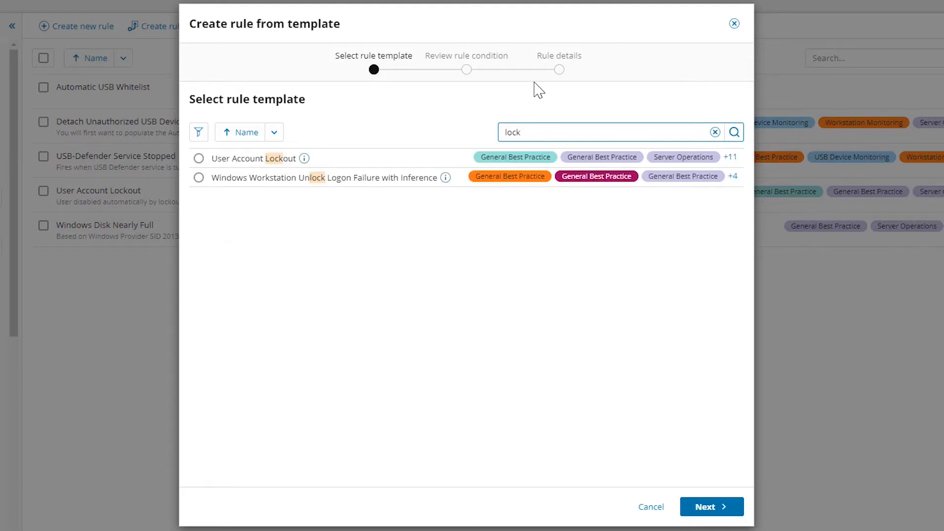
pyautogui.press('BackSpace')
pyautogui.press('BackSpace')
pyautogui.press('BackSpace')
pyautogui.press('BackSpace')
# Search the rule templates for "crit", choose Critical Account Logon Failures and open its rule for editing.
pyautogui.write('crit')
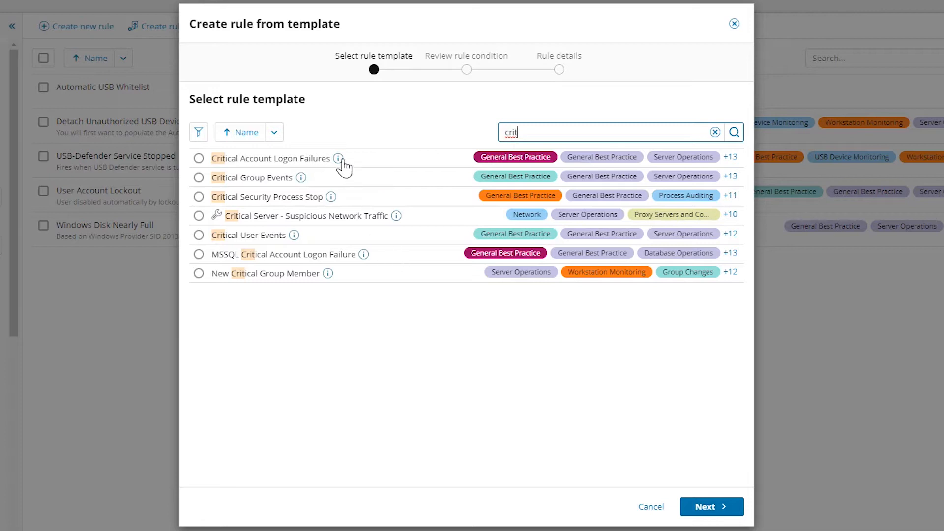
pyautogui.moveTo(339, 161)
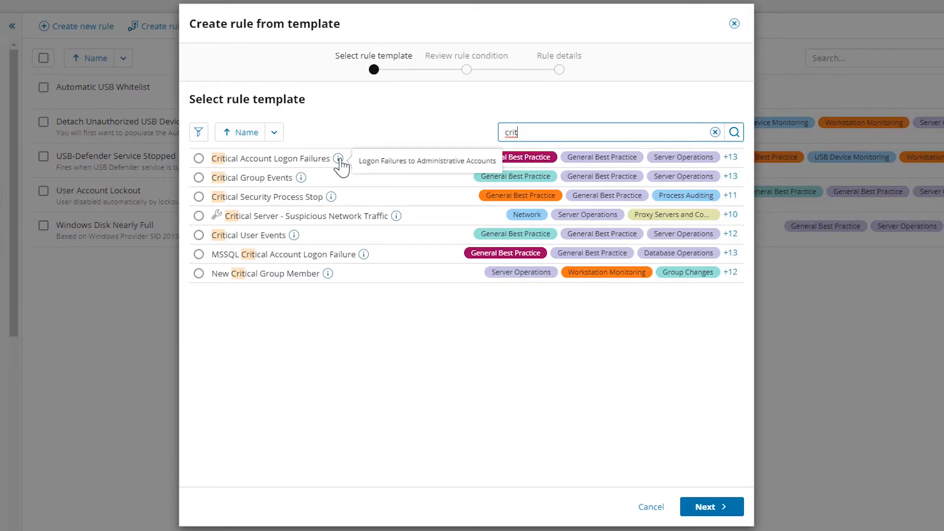
pyautogui.click(199, 159)
pyautogui.click(711, 500)
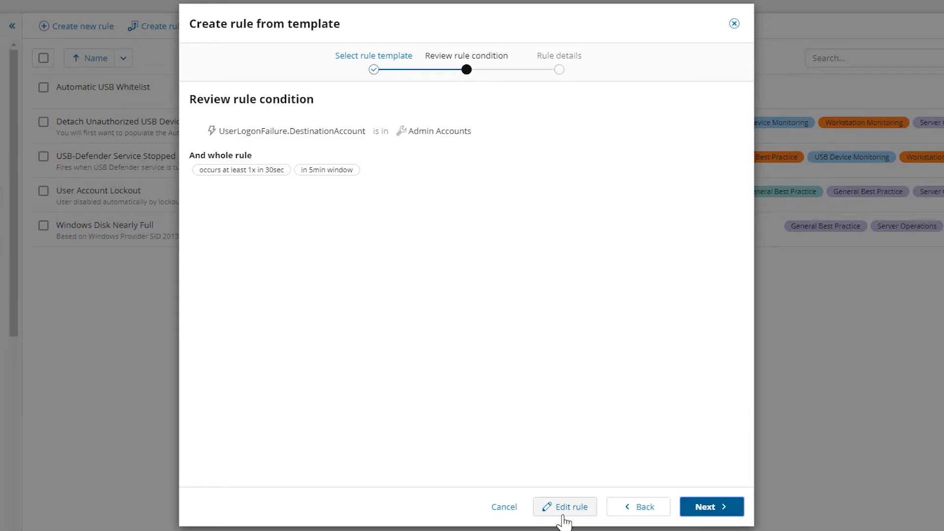
pyautogui.click(584, 516)
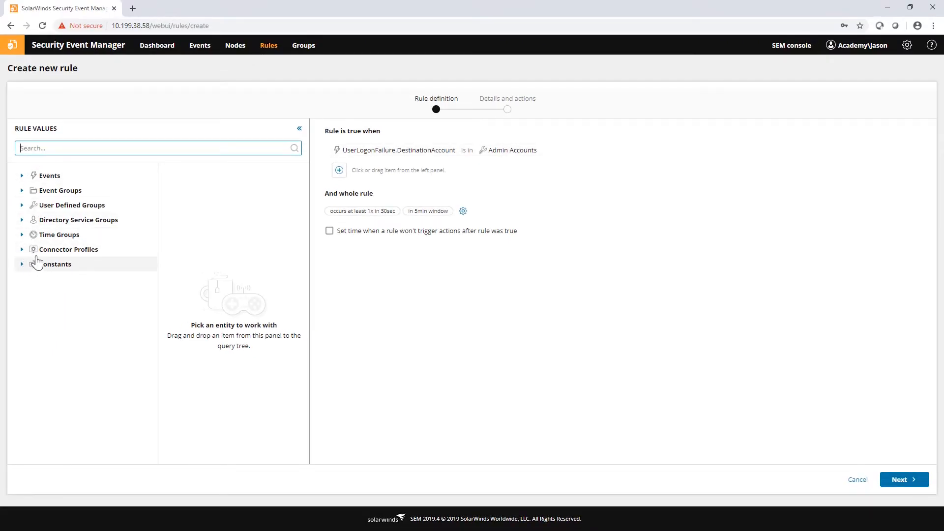
# Replace Admin Accounts in the UserLogonFailure.DestinationAccount condition with the directory service group Domain Admins (academy.lab).
pyautogui.click(22, 221)
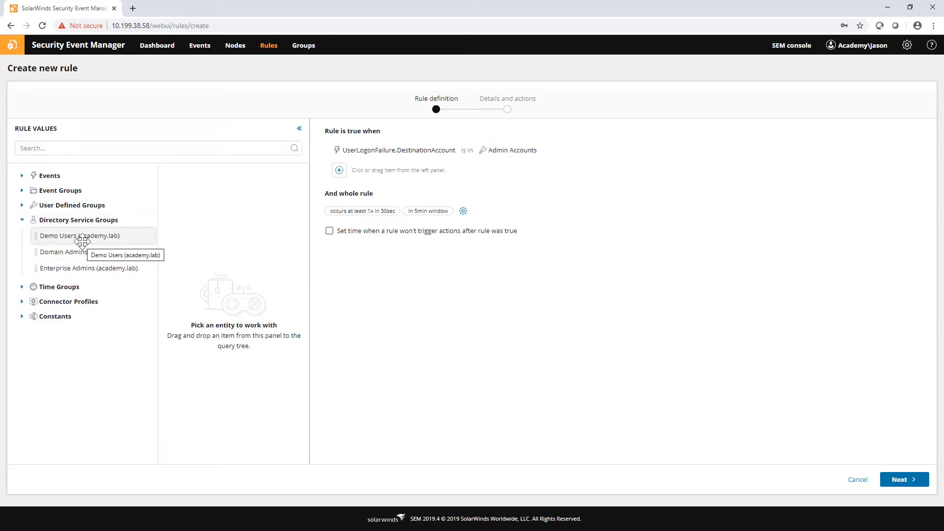
pyautogui.moveTo(74, 252); pyautogui.dragTo(495, 148)
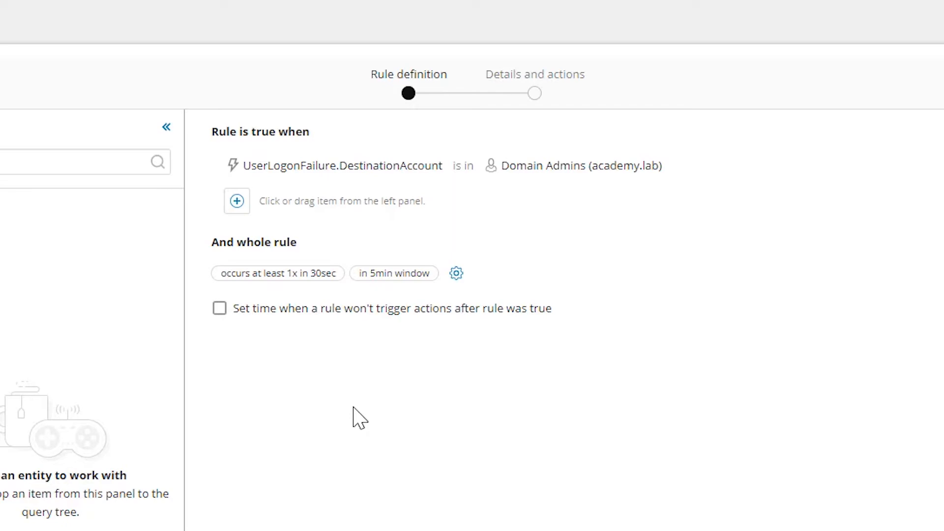
# Set the whole rule's occurrence to 6 times within 5 minutes.
pyautogui.click(456, 273)
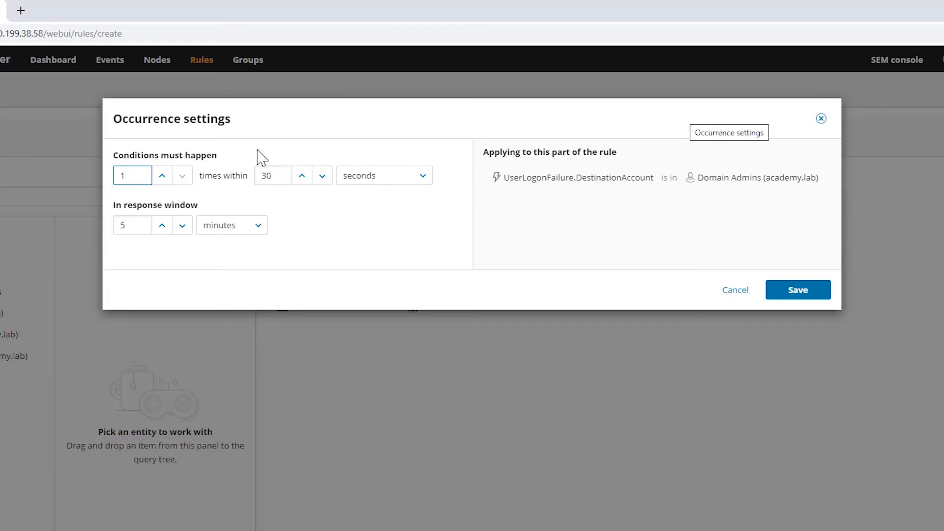
pyautogui.click(162, 176)
pyautogui.click(162, 176)
pyautogui.click(162, 176)
pyautogui.click(162, 176)
pyautogui.doubleClick(267, 176)
pyautogui.write('5')
pyautogui.click(374, 180)
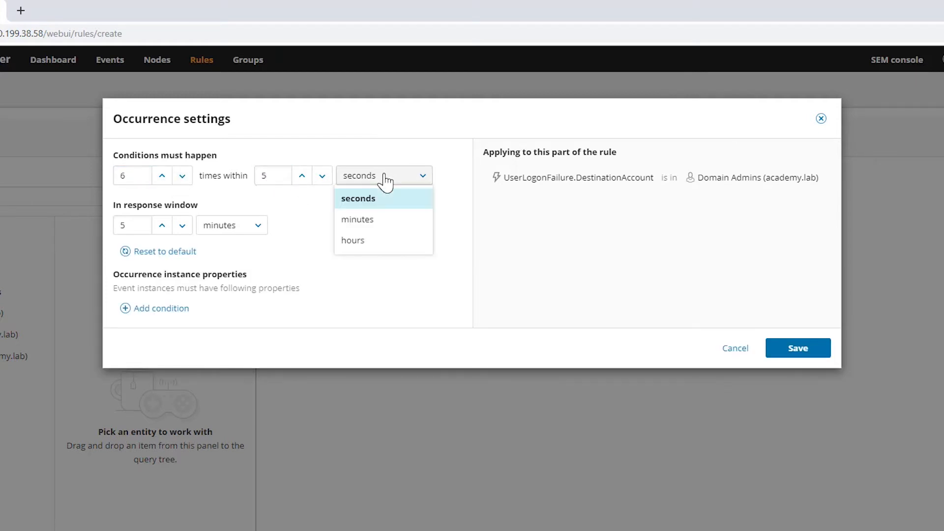
pyautogui.click(379, 218)
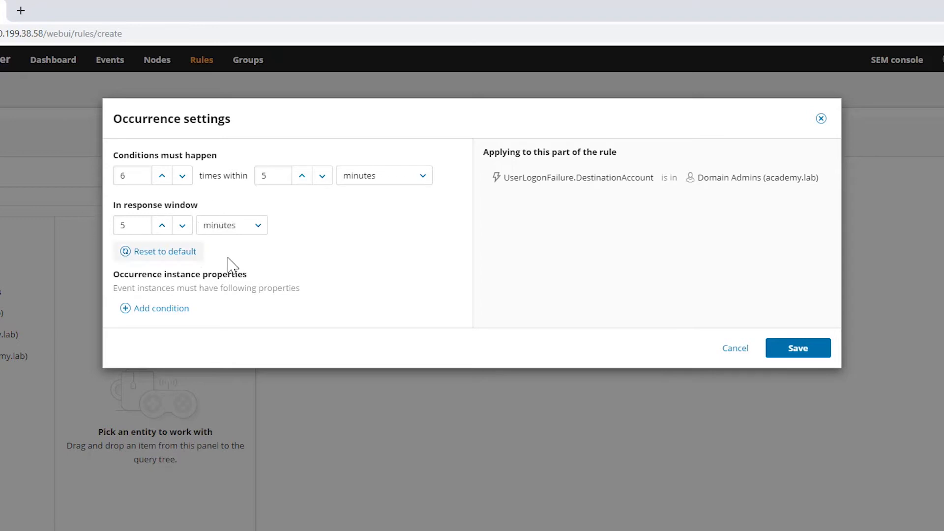
pyautogui.click(280, 176)
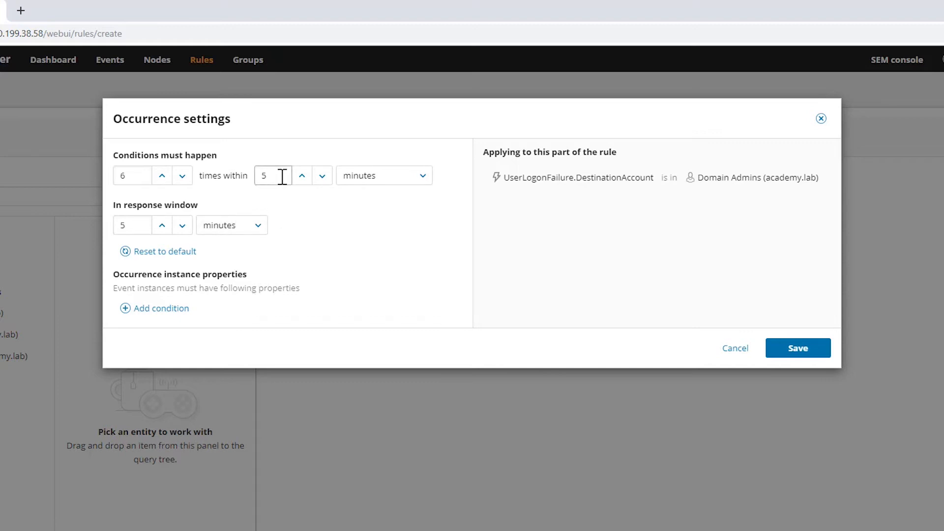
pyautogui.press('BackSpace')
pyautogui.write('10')
pyautogui.doubleClick(124, 225)
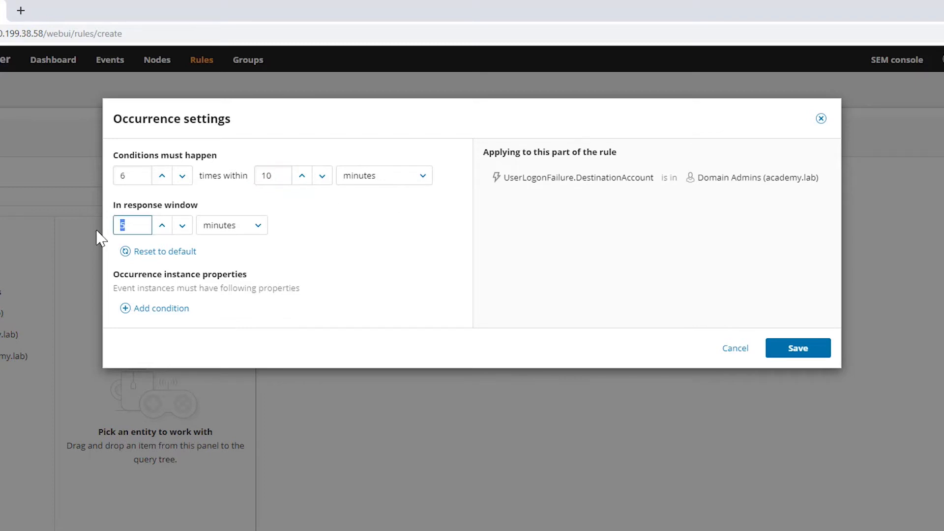
pyautogui.write('10')
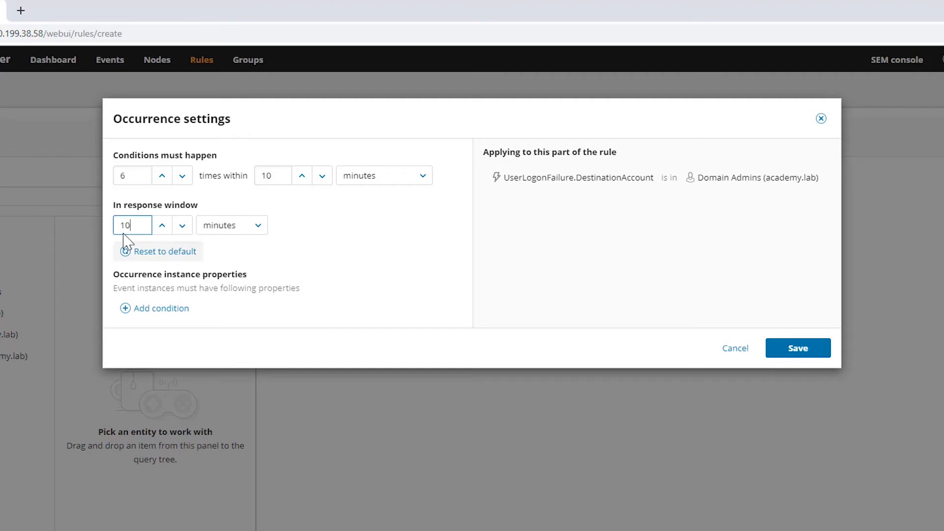
pyautogui.moveTo(129, 226); pyautogui.dragTo(99, 228)
pyautogui.write('5')
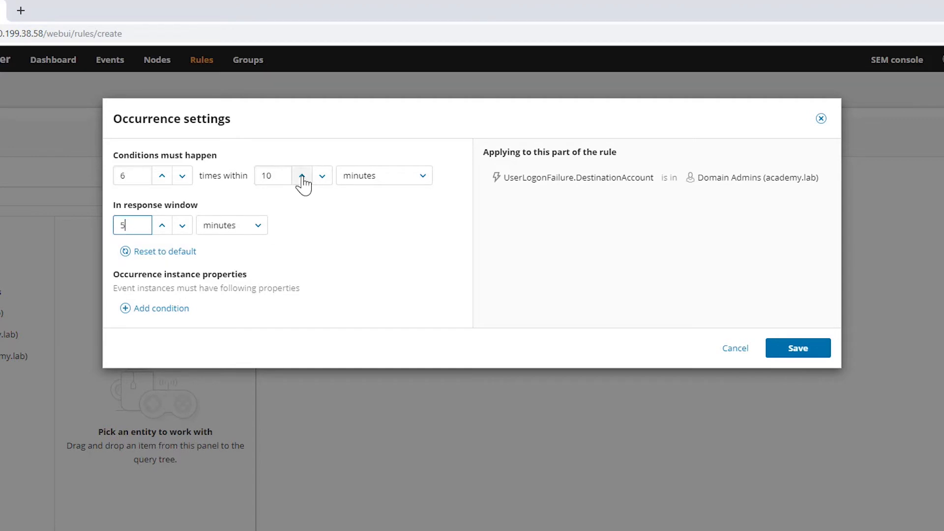
pyautogui.doubleClick(287, 174)
pyautogui.write('5')
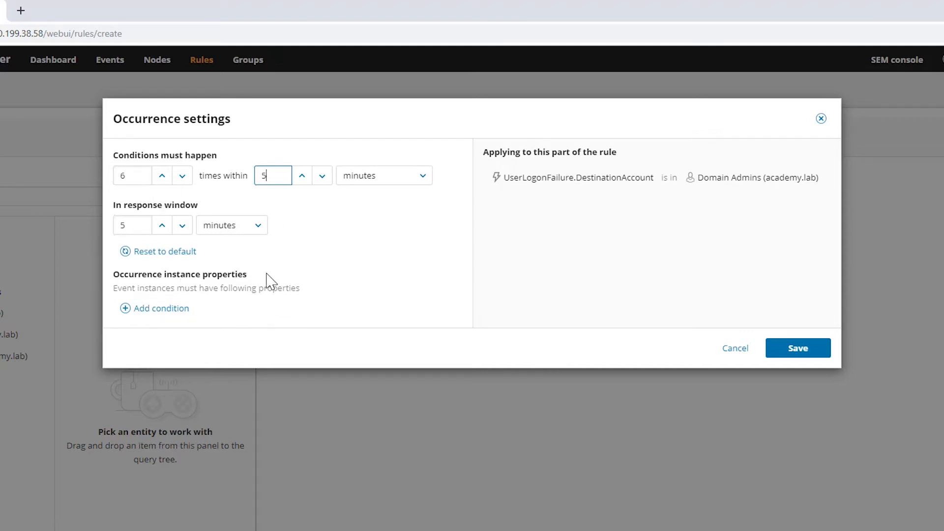
# Add an occurrence condition requiring UserLogonFailure with same DestinationAccount and save the occurrence settings.
pyautogui.click(162, 309)
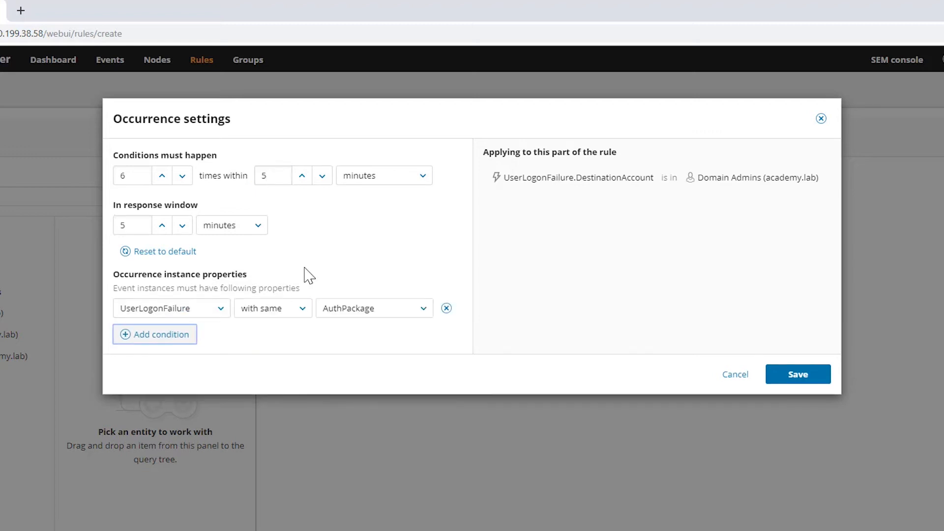
pyautogui.click(365, 314)
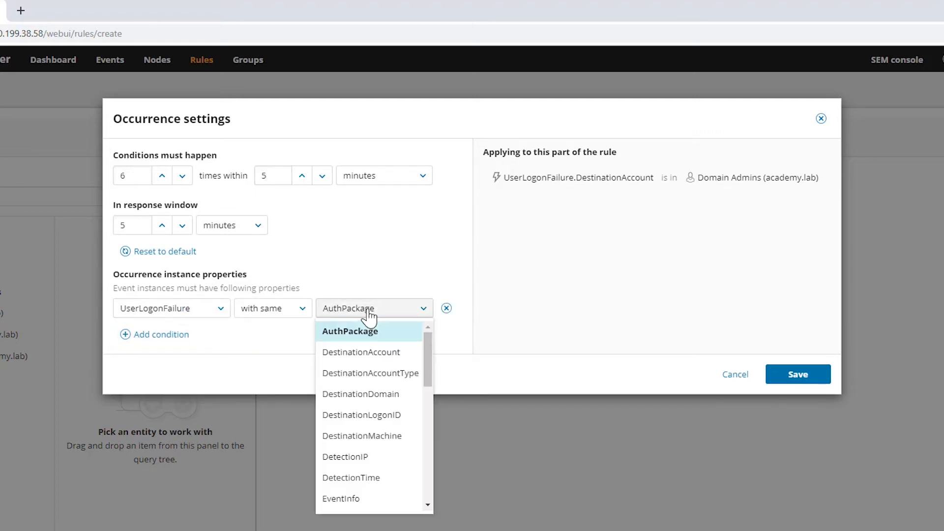
pyautogui.click(366, 352)
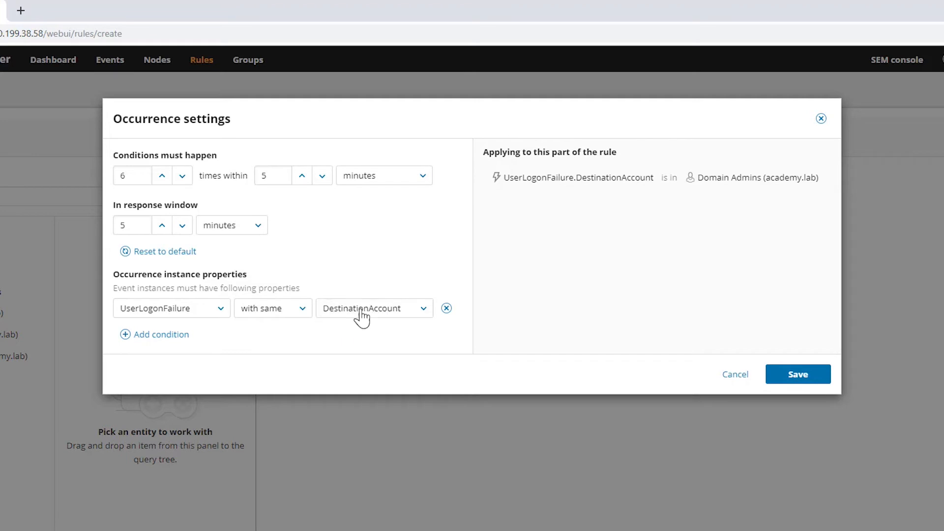
pyautogui.click(295, 311)
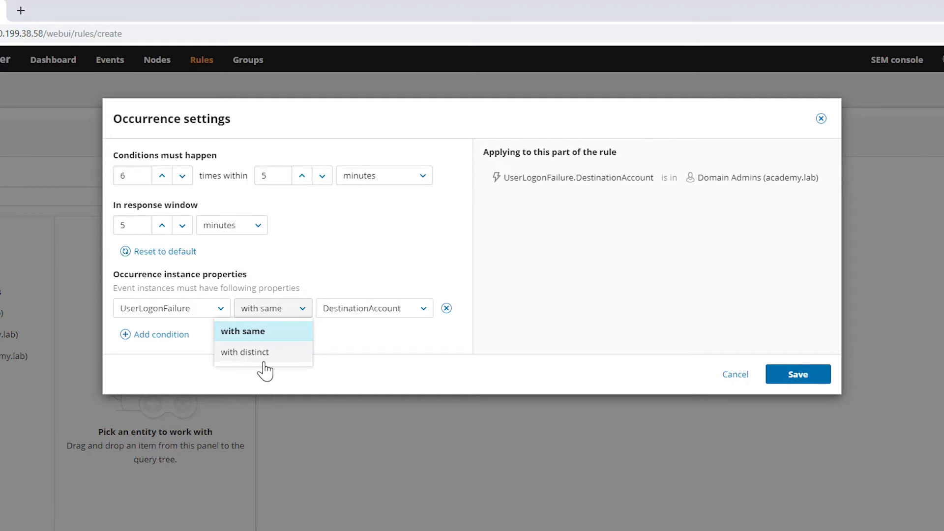
pyautogui.click(367, 244)
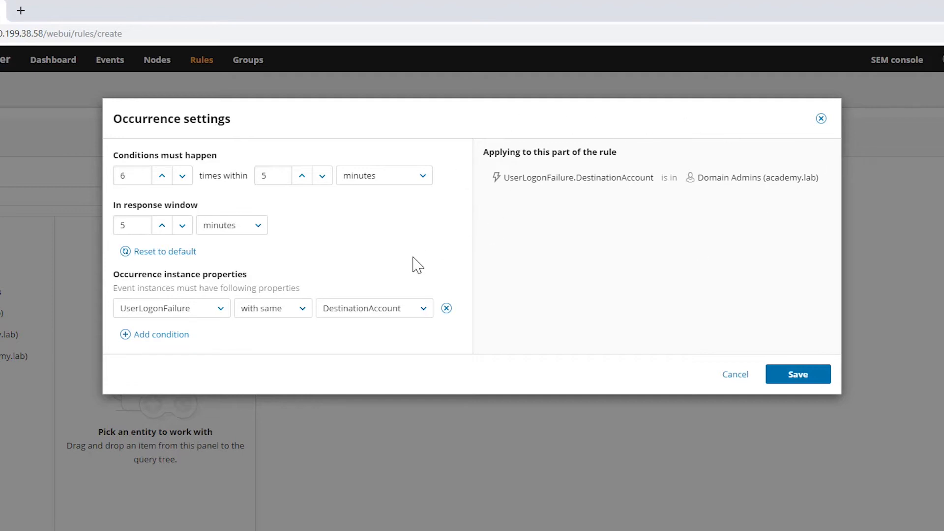
pyautogui.click(795, 373)
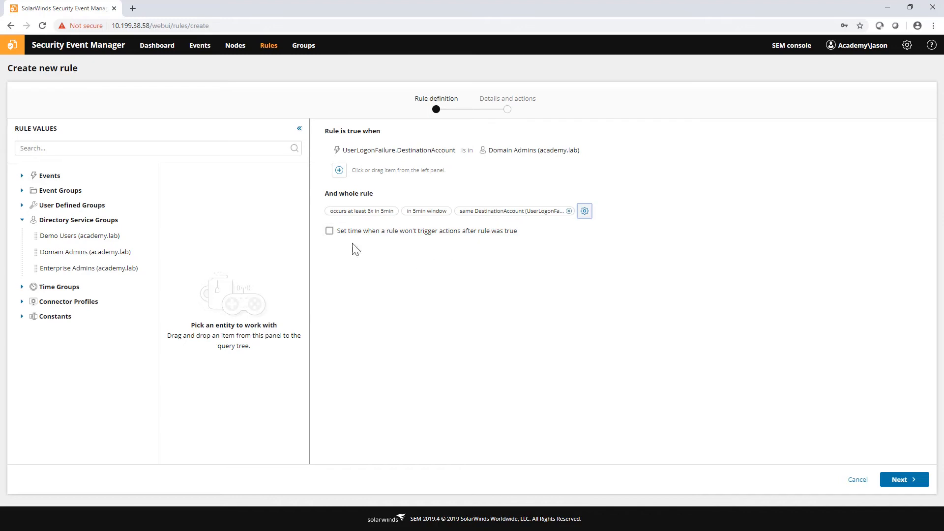
# Try the option for a time when the rule won't trigger actions after it was true.
pyautogui.click(329, 231)
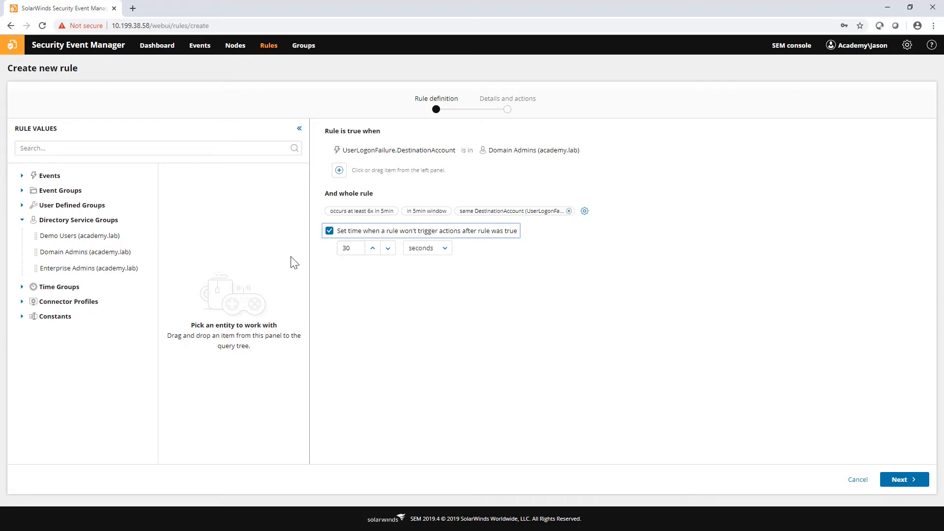
pyautogui.click(360, 252)
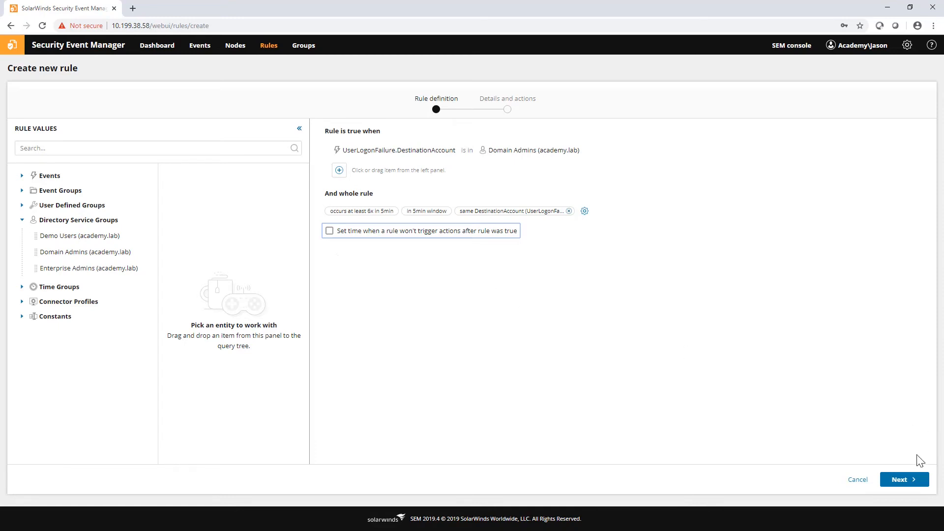
# Proceed to the rule's details and name it "Domain Admin Logon Failures".
pyautogui.click(904, 480)
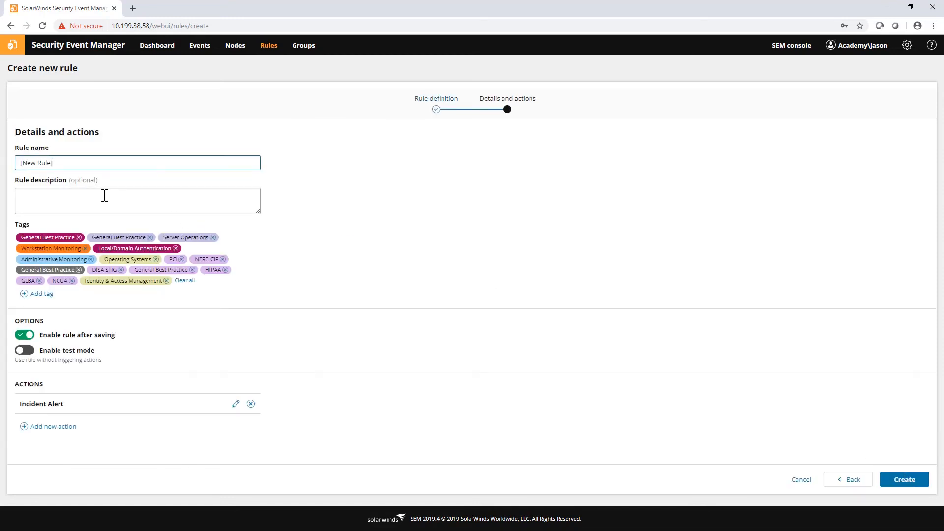
pyautogui.tripleClick(81, 162)
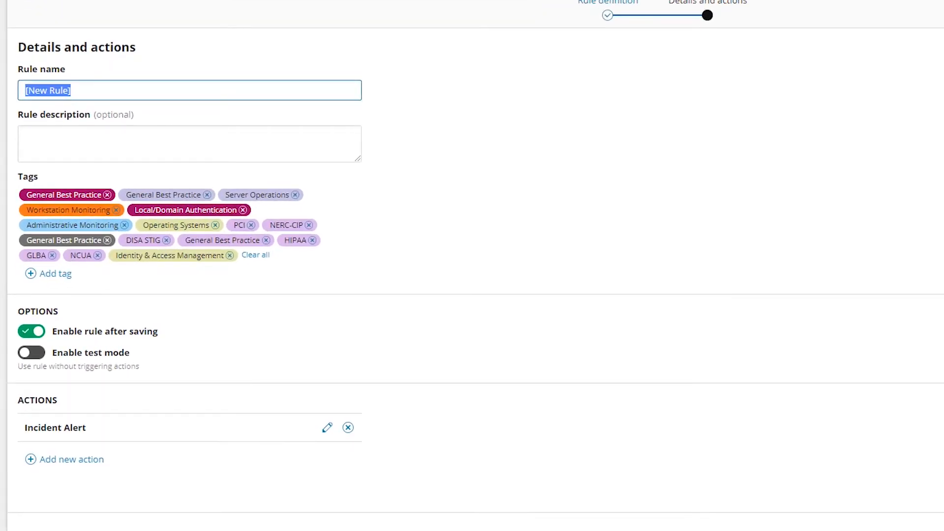
pyautogui.write('Domain Admin')
pyautogui.press('BackSpace')
pyautogui.press('BackSpace')
pyautogui.press('BackSpace')
pyautogui.write('i')
pyautogui.press('BackSpace')
pyautogui.write('min Logon FAilures')
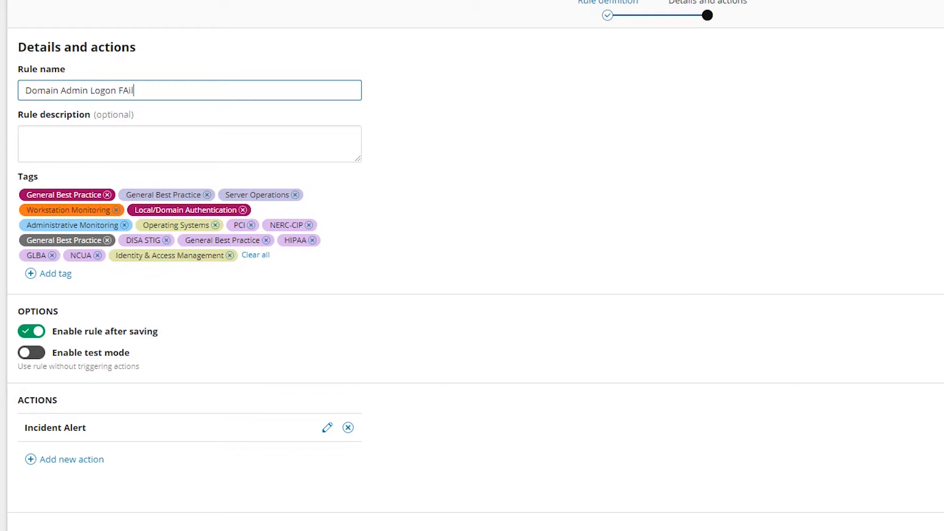
pyautogui.press('BackSpace')
pyautogui.press('BackSpace')
pyautogui.press('BackSpace')
pyautogui.press('BackSpace')
pyautogui.press('BackSpace')
pyautogui.press('BackSpace')
pyautogui.press('BackSpace')
pyautogui.write('ailures')
# Look through the tags that can be added to the rule.
pyautogui.click(54, 276)
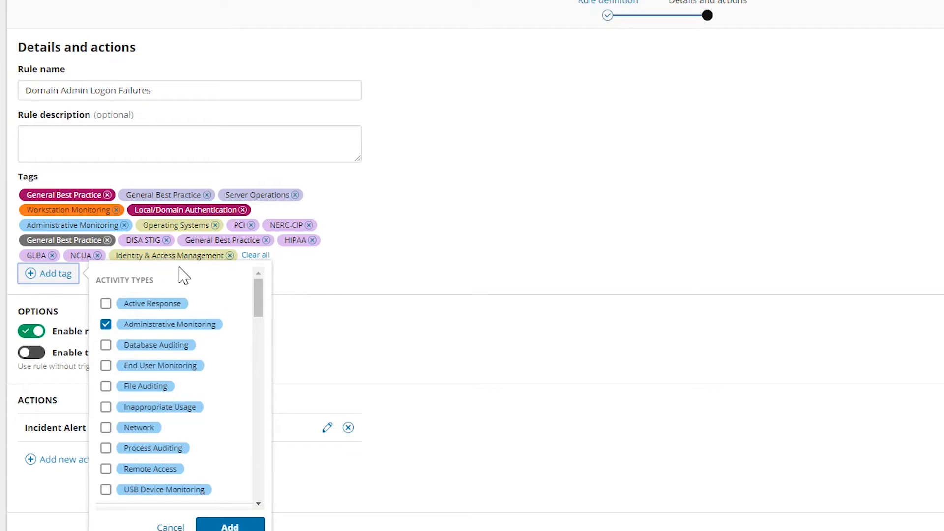
pyautogui.moveTo(261, 317); pyautogui.dragTo(265, 477)
pyautogui.click(458, 219)
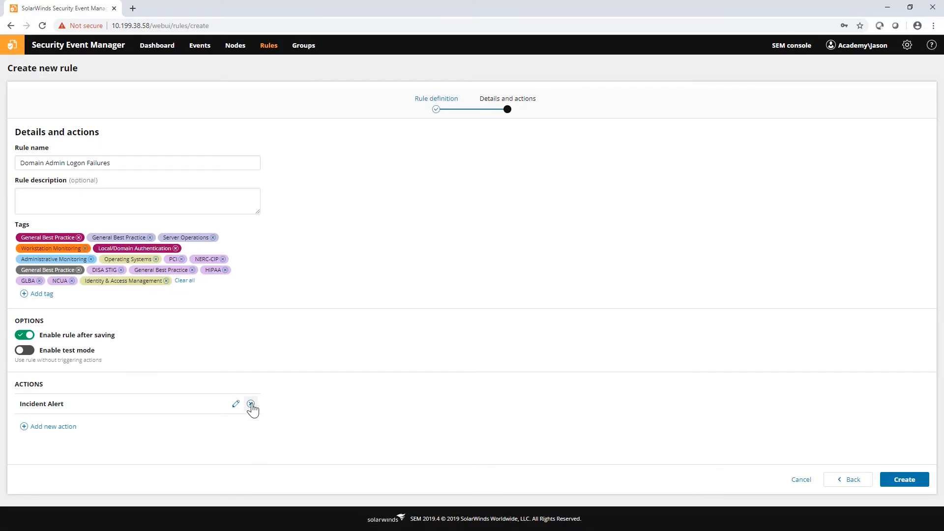
# Delete the Incident Alert action from the rule.
pyautogui.click(251, 404)
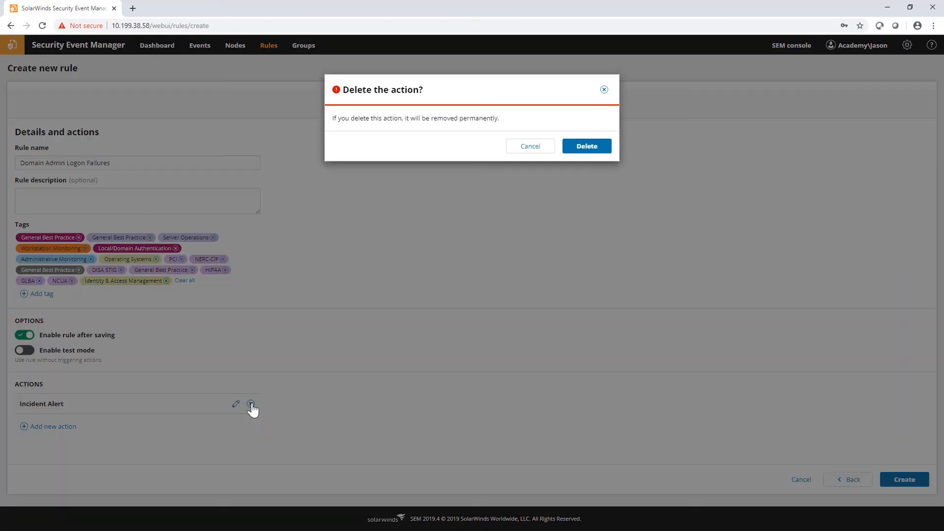
pyautogui.click(587, 147)
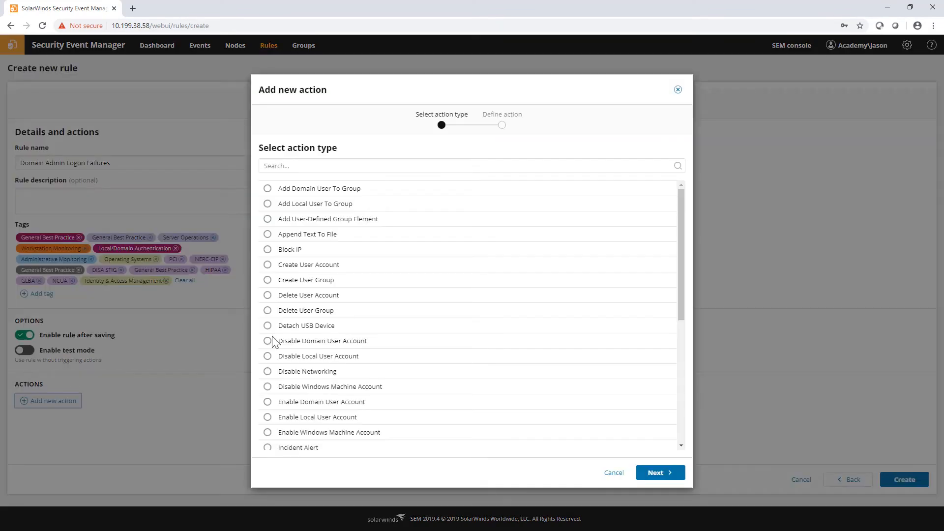
# Choose Send Email Message as the rule's new action and proceed to defining it.
pyautogui.scroll(-5, 423, 330)
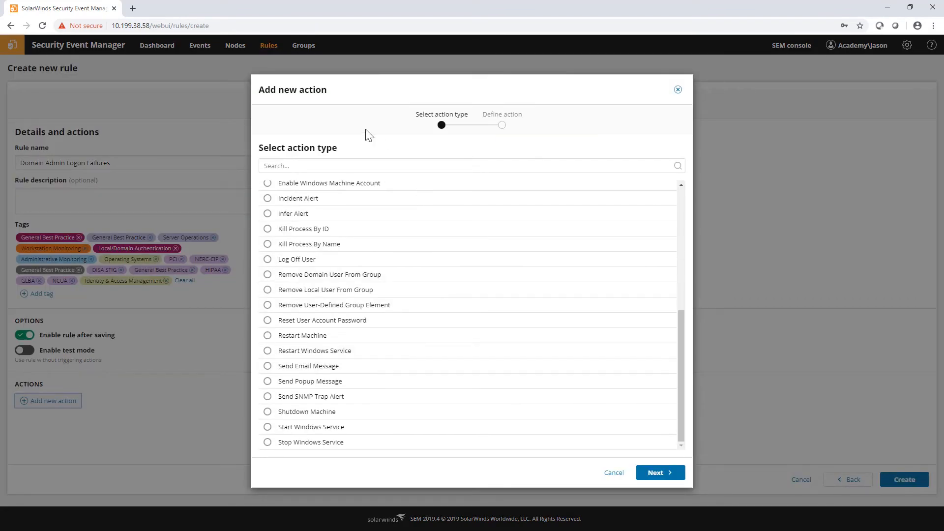
pyautogui.click(316, 366)
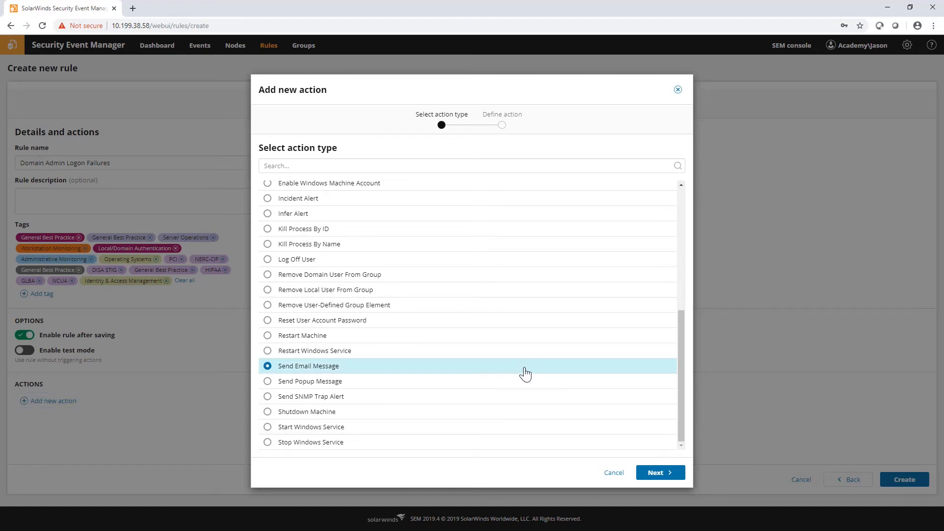
pyautogui.click(658, 473)
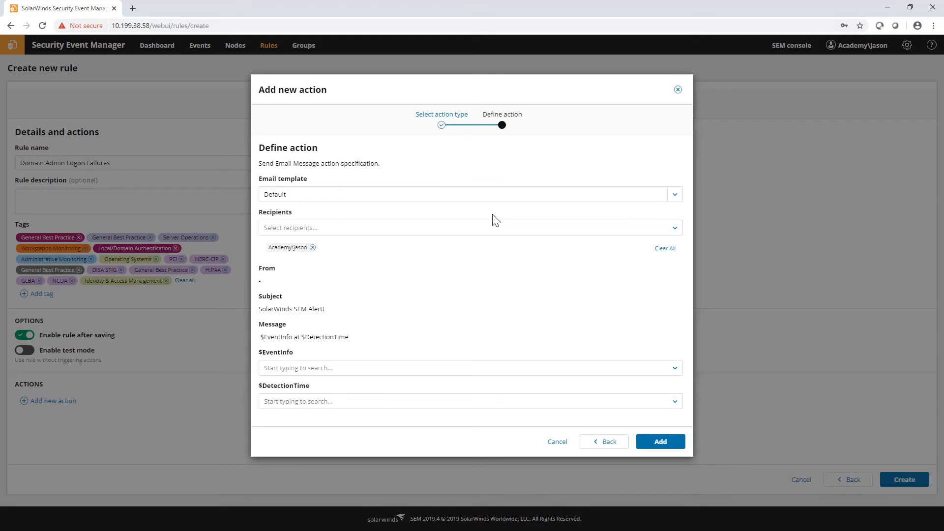
# Keep the Default email template and add a second Academy domain user to the email action's recipients.
pyautogui.click(675, 202)
pyautogui.click(675, 201)
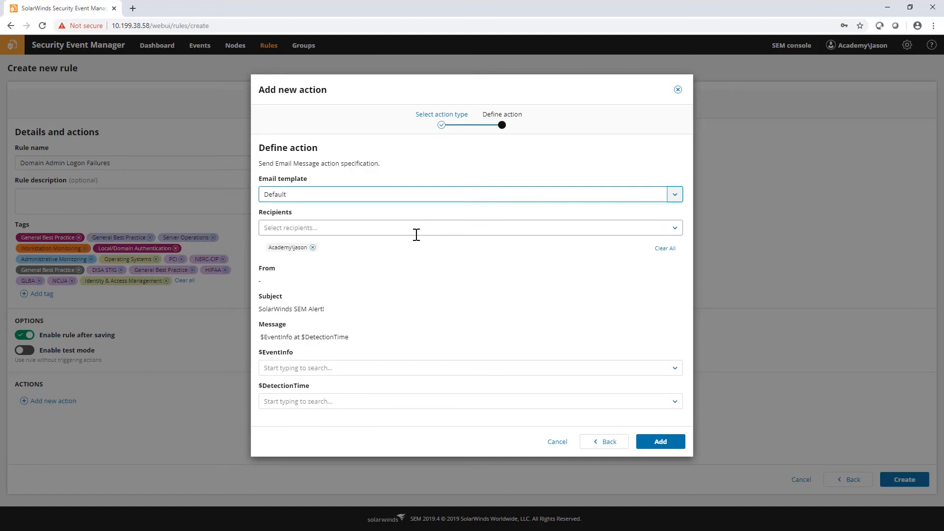
pyautogui.click(327, 230)
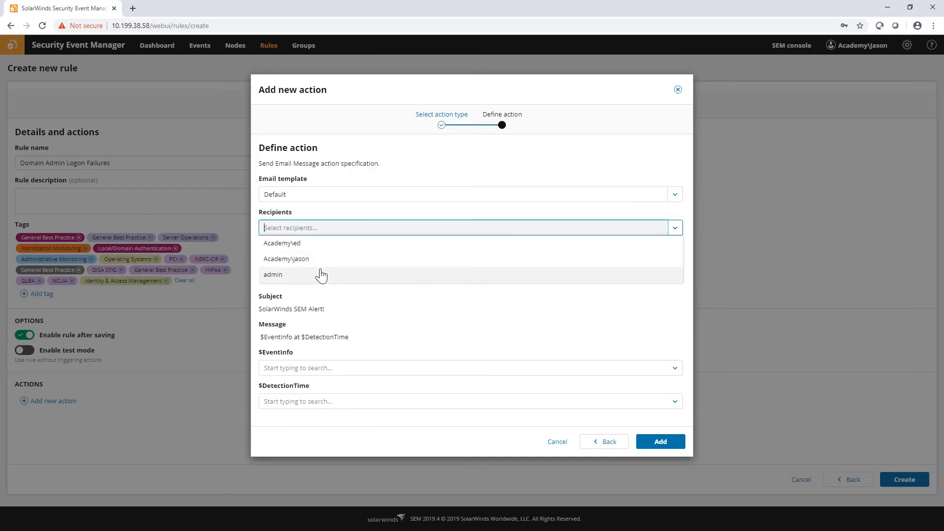
pyautogui.click(417, 285)
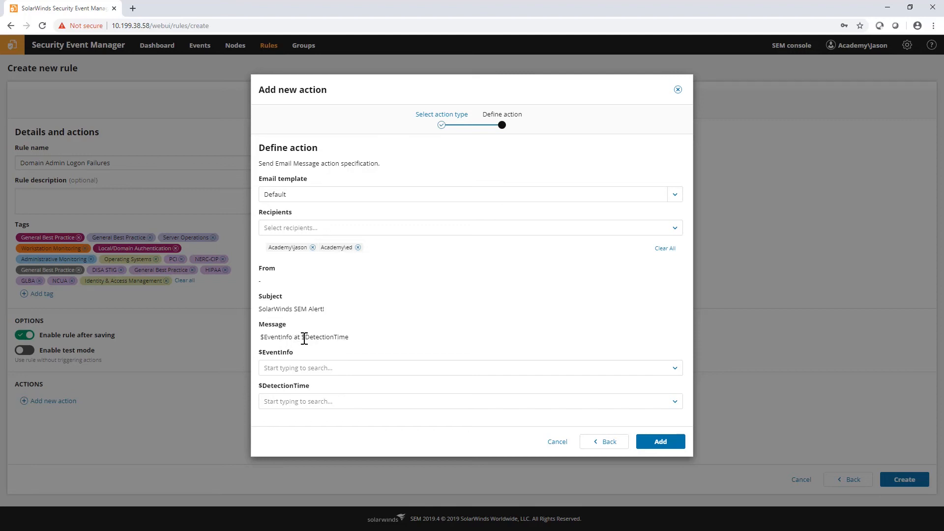
# Examine the $EventInfo and $DetectionTime variables in the email message and the values offered for $EventInfo.
pyautogui.moveTo(303, 337); pyautogui.dragTo(350, 336)
pyautogui.click(355, 340)
pyautogui.moveTo(262, 337); pyautogui.dragTo(293, 338)
pyautogui.click(368, 318)
pyautogui.click(674, 370)
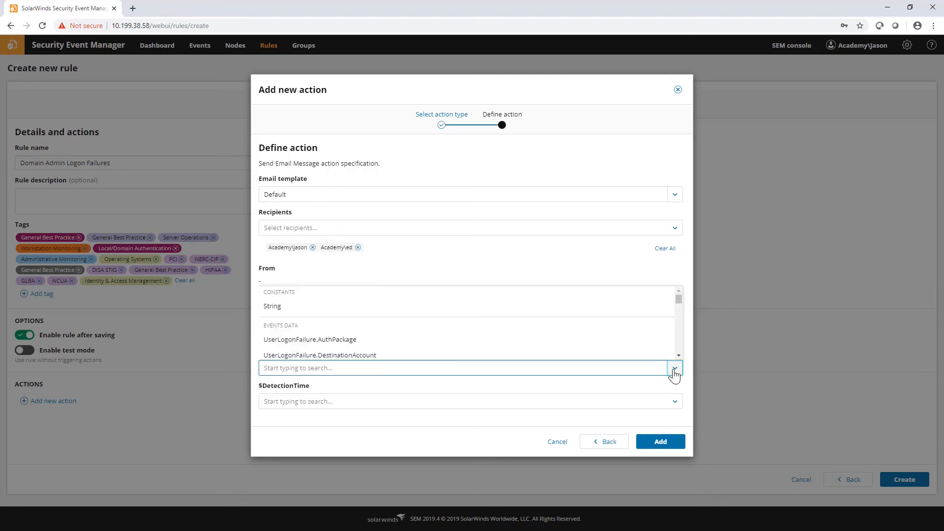
pyautogui.click(674, 373)
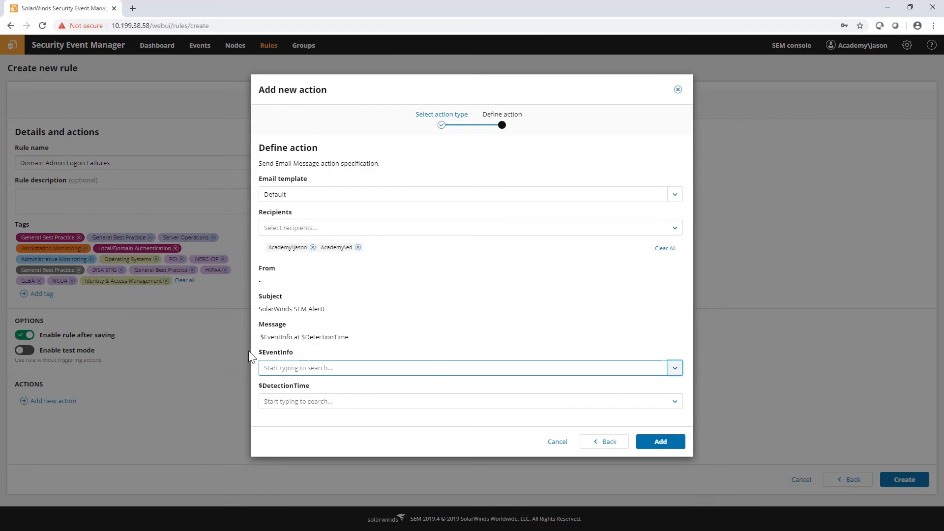
# Map $EventInfo to UserLogonFailure.EventInfo and $DetectionTime to UserLogonFailure.DetectionTime.
pyautogui.click(676, 371)
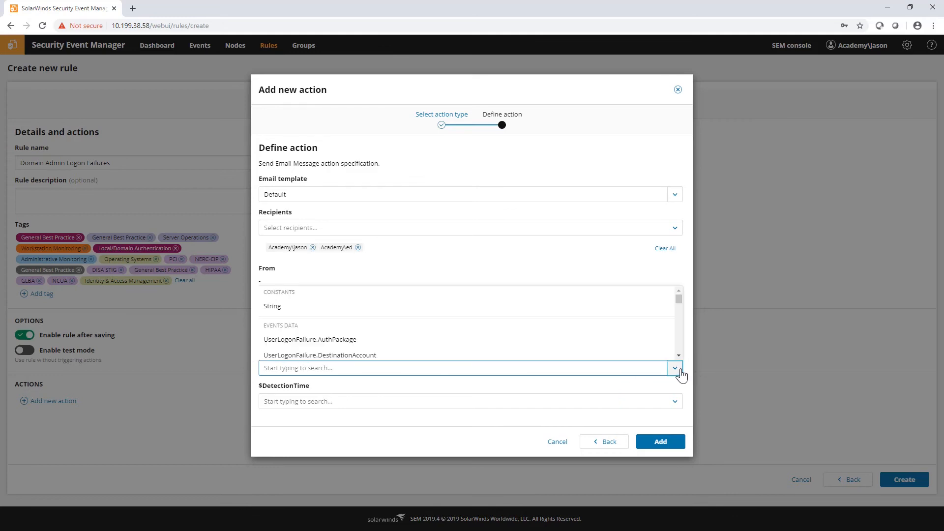
pyautogui.click(678, 339)
pyautogui.click(678, 339)
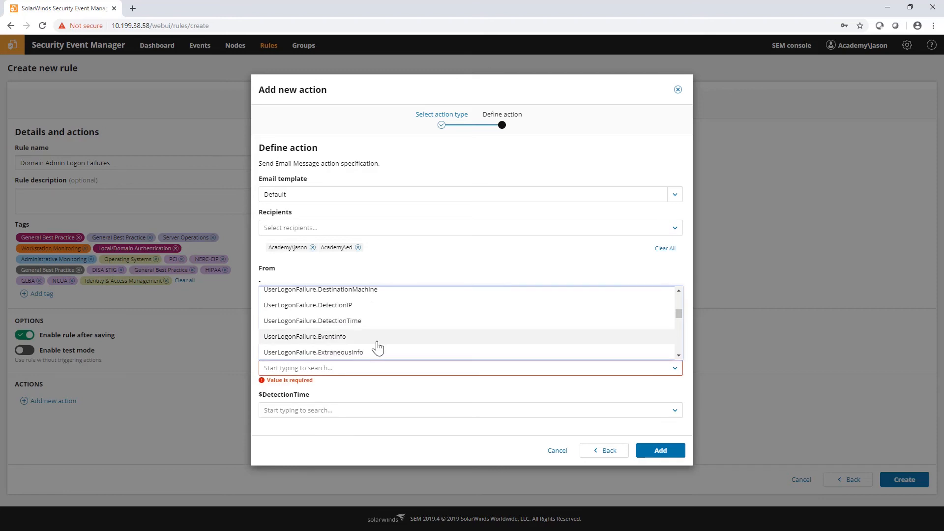
pyautogui.click(334, 338)
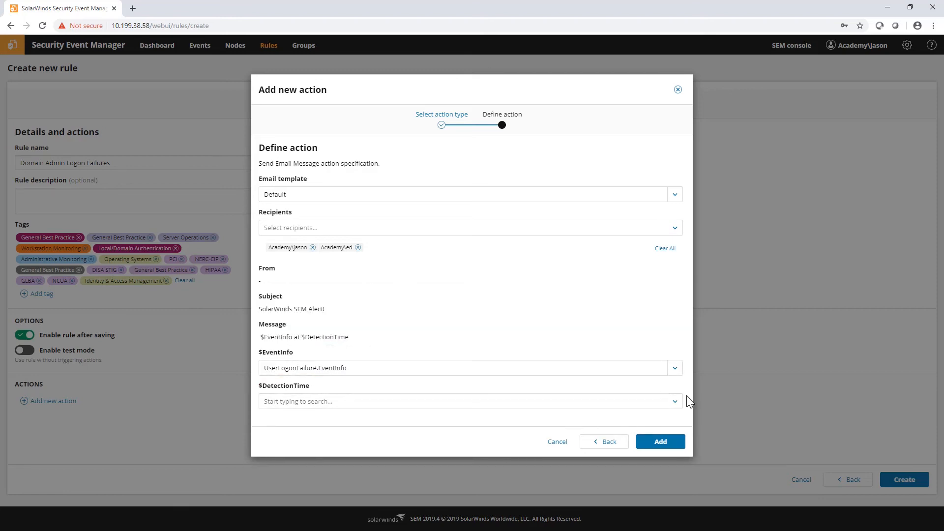
pyautogui.click(675, 402)
pyautogui.click(680, 370)
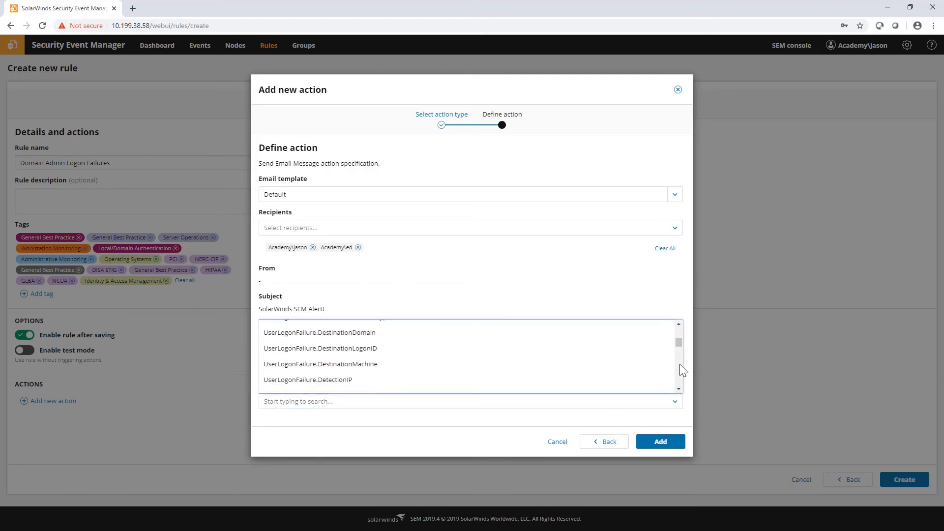
pyautogui.click(333, 356)
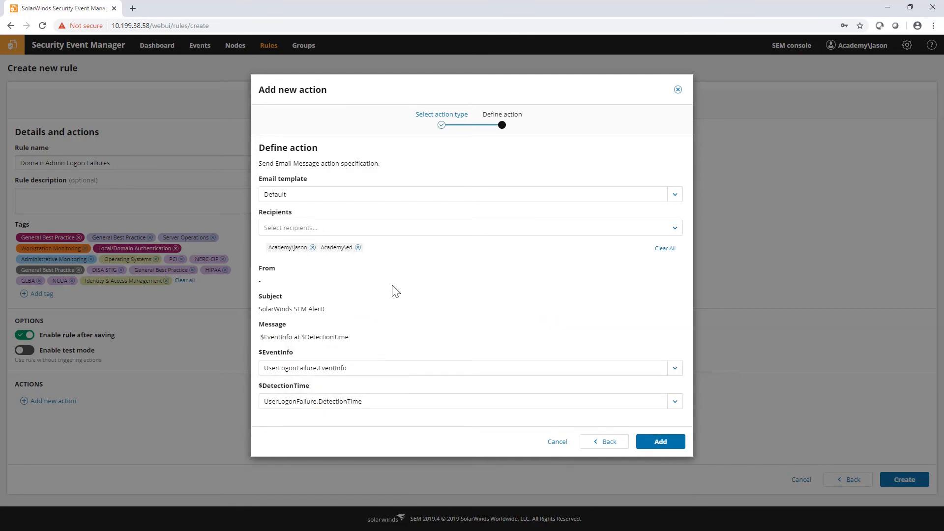
# Add the defined email action to the Domain Admin Logon Failures rule and create the rule.
pyautogui.click(660, 443)
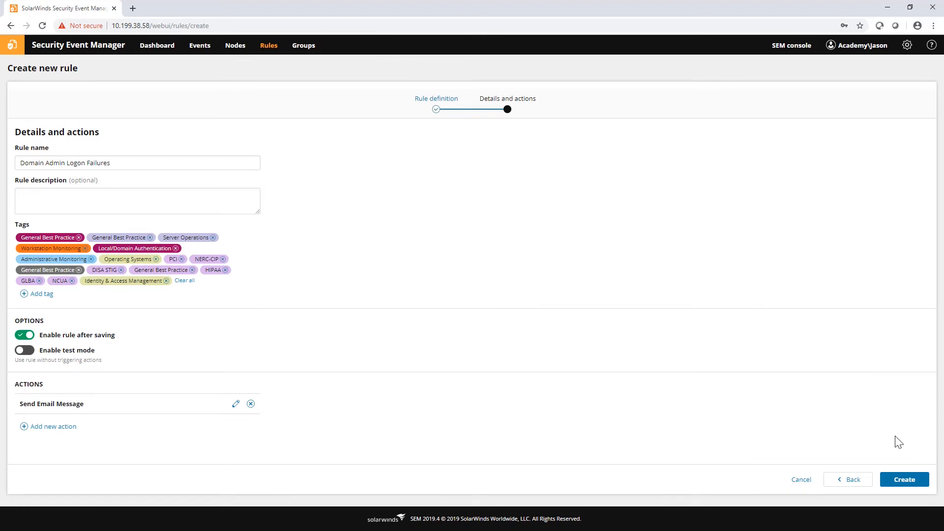
pyautogui.click(905, 480)
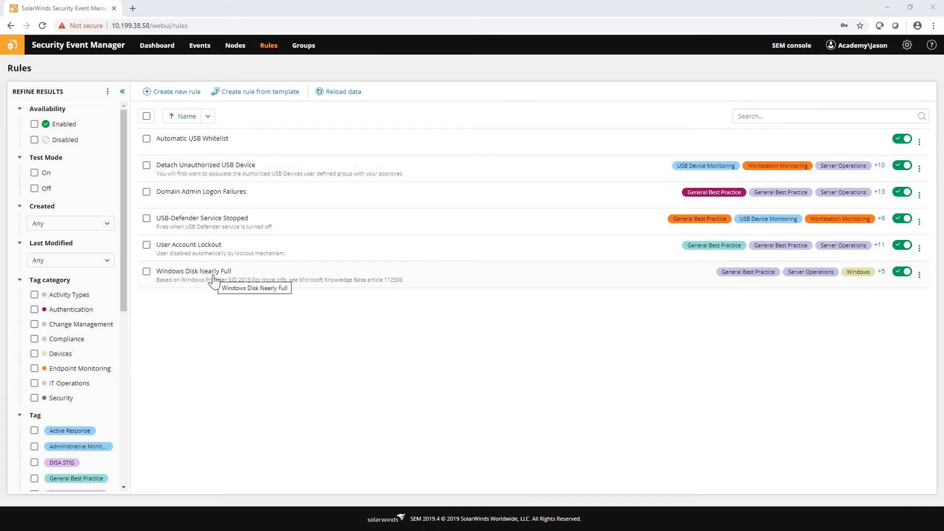
# Open the User Account Lockout rule for editing and review its definition, details and actions.
pyautogui.click(146, 245)
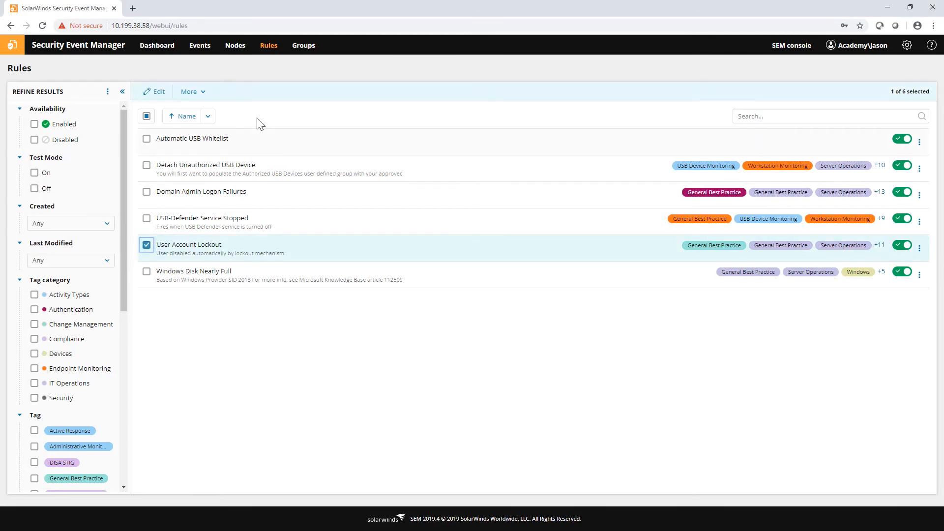
pyautogui.click(159, 93)
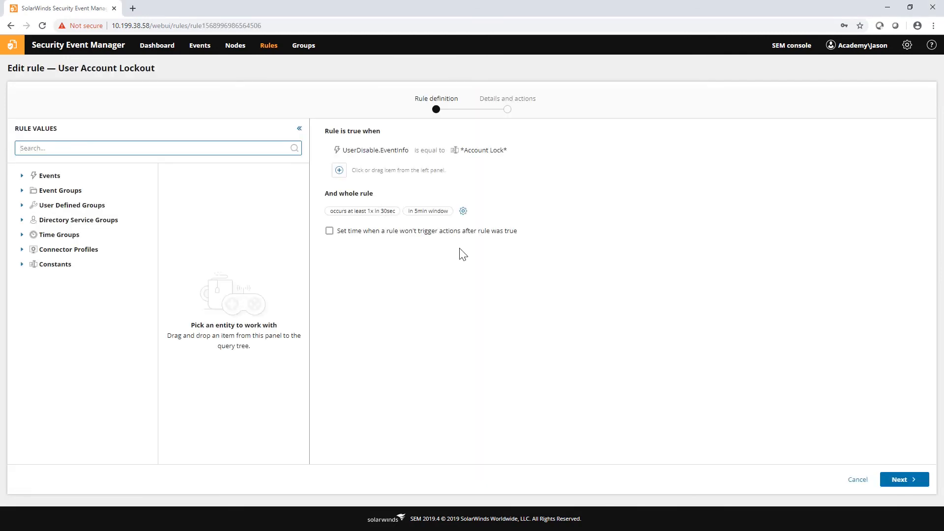
pyautogui.click(906, 480)
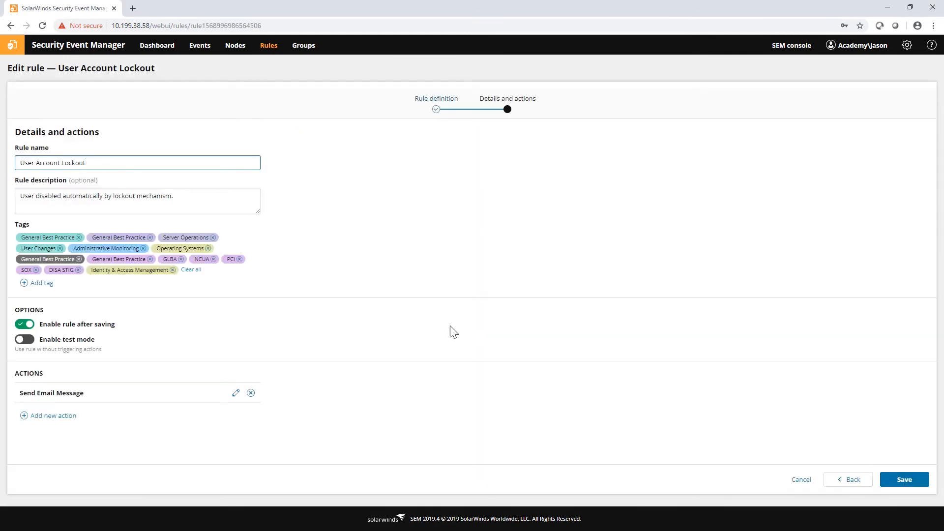
# Look through the action types that can be added, such as Block IP, and leave the User Account Lockout rule without saving.
pyautogui.click(52, 416)
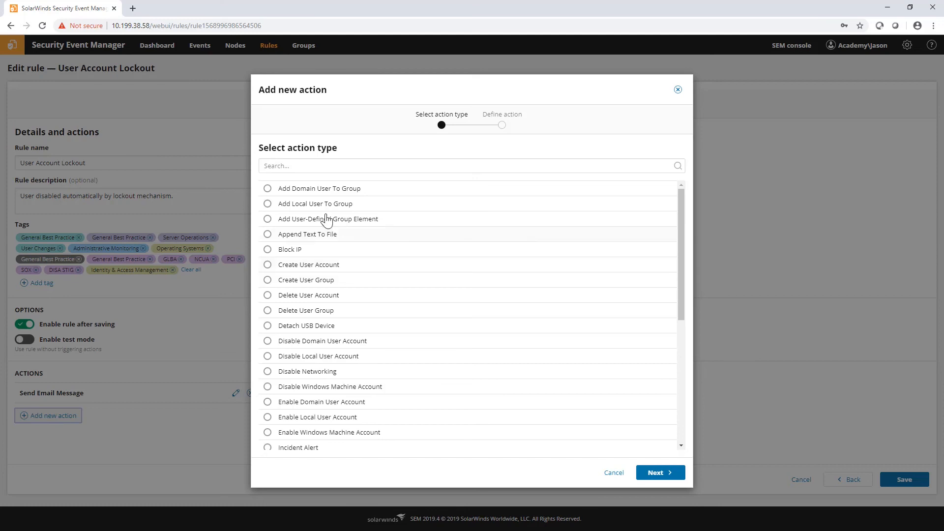
pyautogui.click(300, 252)
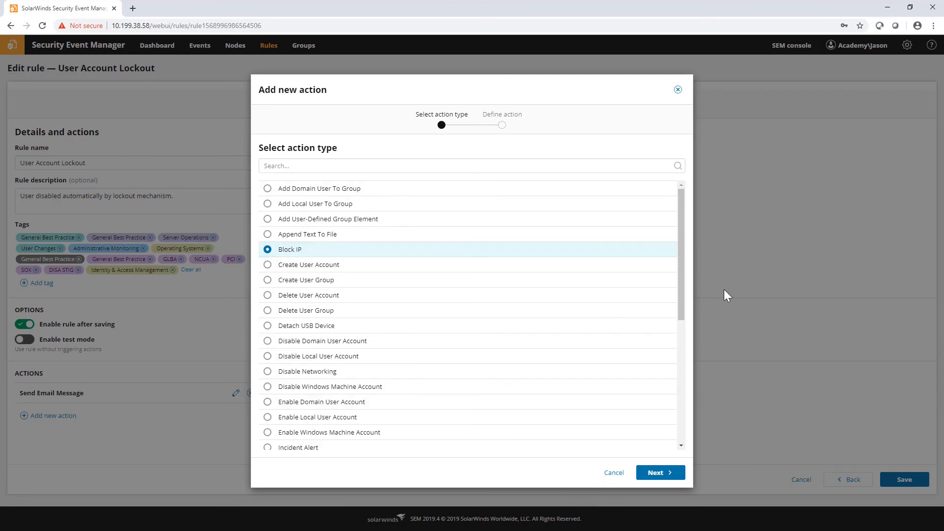
pyautogui.click(614, 473)
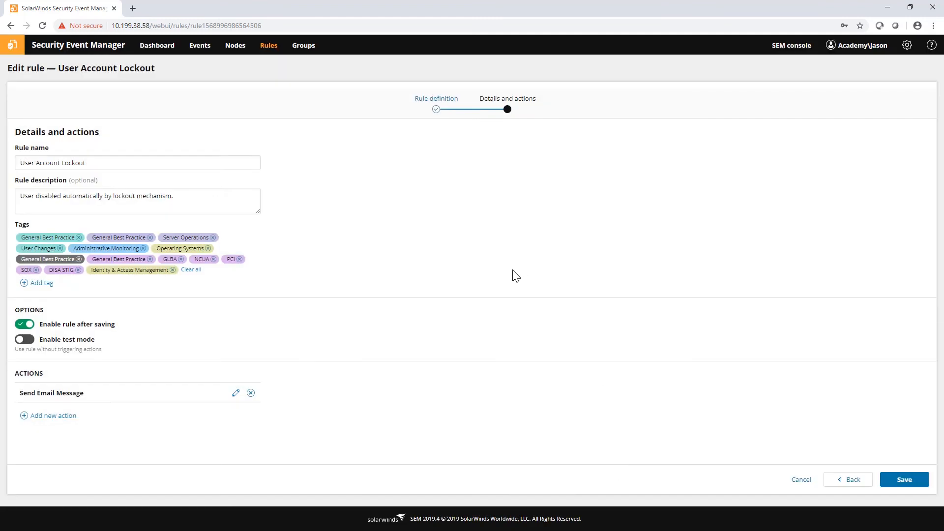
pyautogui.click(801, 480)
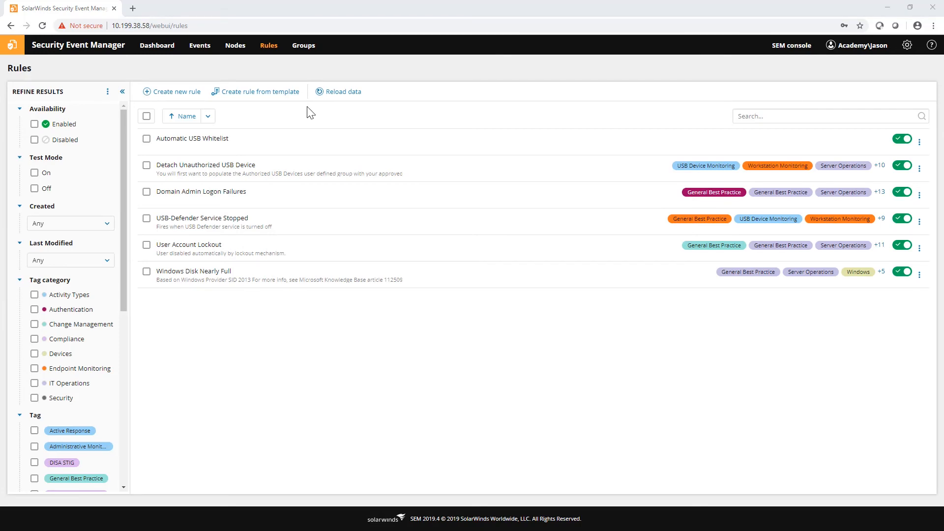
# Start a new rule from scratch and search the rule values for "filed".
pyautogui.click(180, 96)
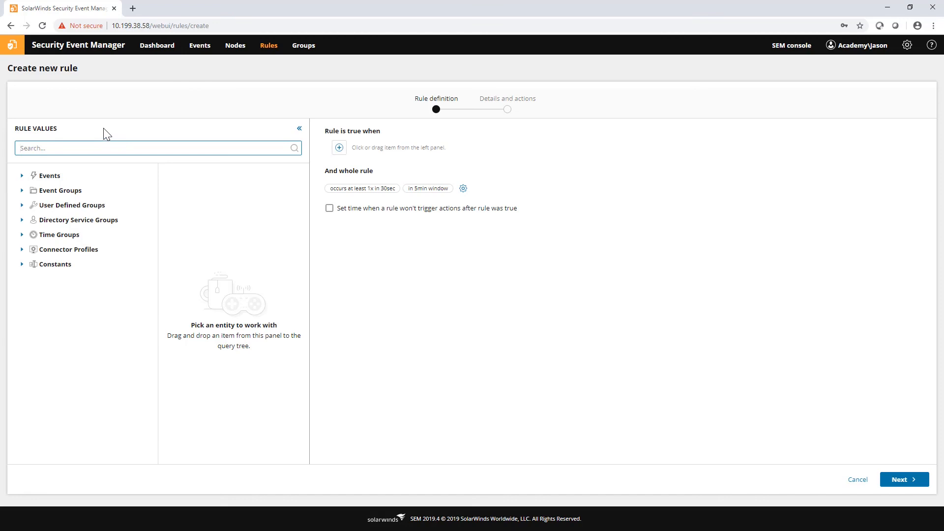
pyautogui.write('syst')
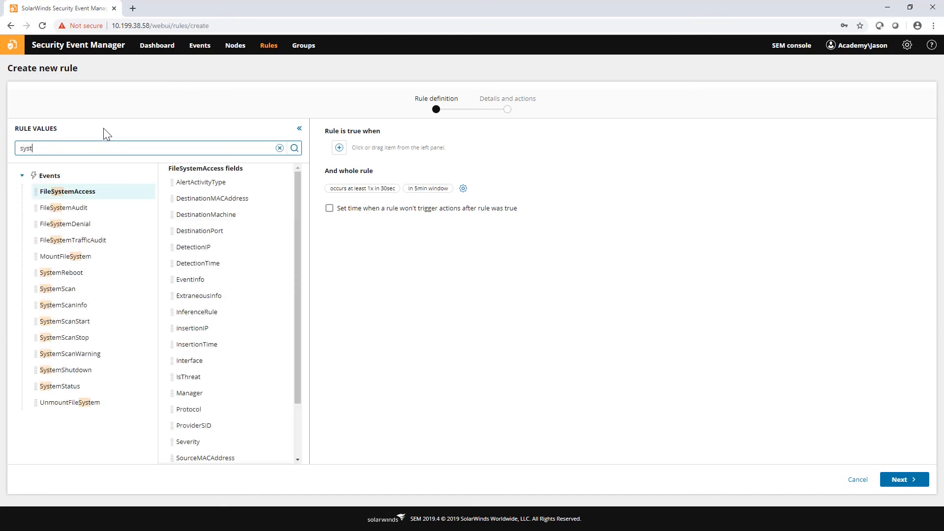
pyautogui.press('BackSpace')
pyautogui.press('BackSpace')
pyautogui.press('BackSpace')
pyautogui.write('filed')
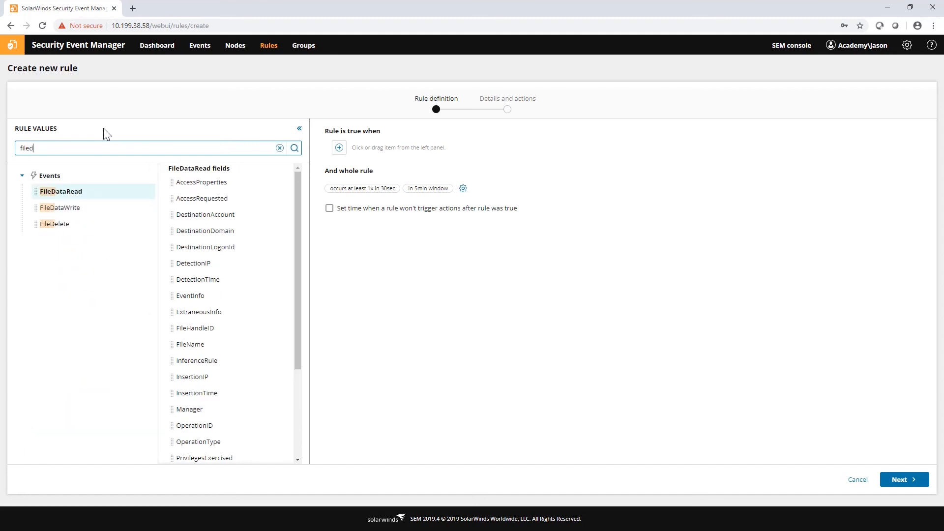
# Add a rule condition requiring the FileDelete event's ProviderSID field to equal *USB*.
pyautogui.click(86, 224)
pyautogui.moveTo(297, 268); pyautogui.dragTo(292, 363)
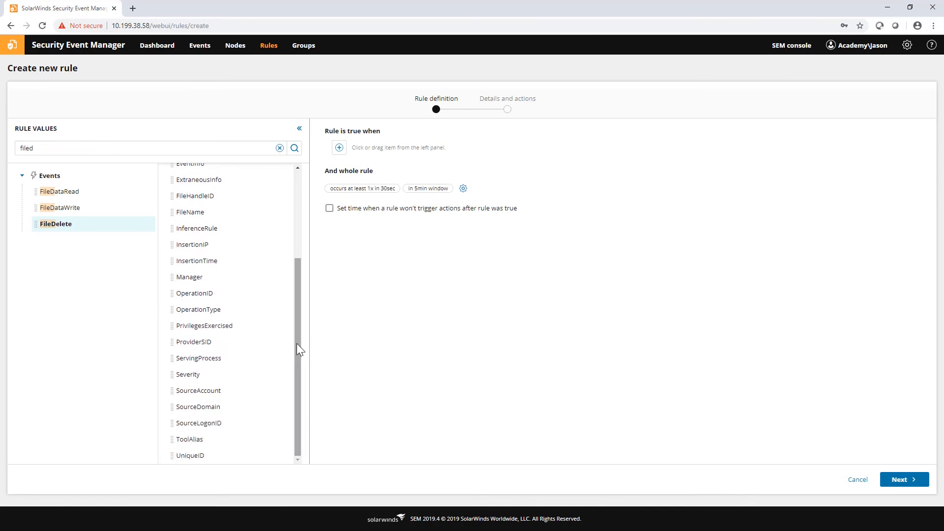
pyautogui.click(297, 345)
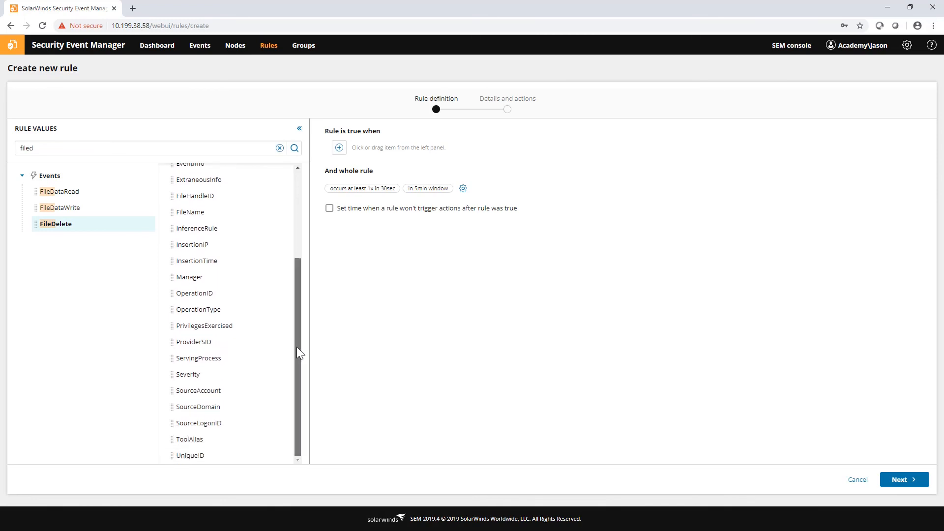
pyautogui.moveTo(297, 347)
pyautogui.mouseDown()
pyautogui.moveTo(299, 279)
pyautogui.moveTo(299, 336)
pyautogui.mouseUp()
pyautogui.moveTo(204, 353); pyautogui.dragTo(389, 149)
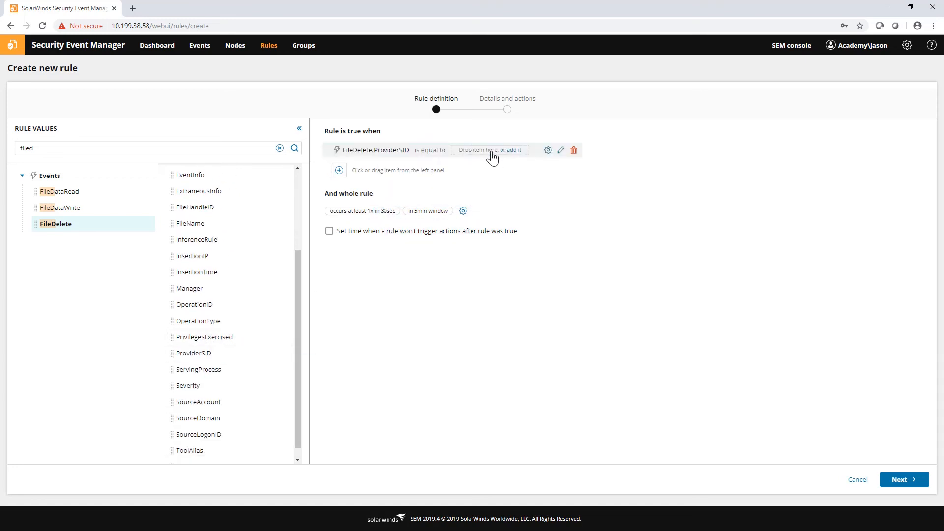
pyautogui.click(492, 155)
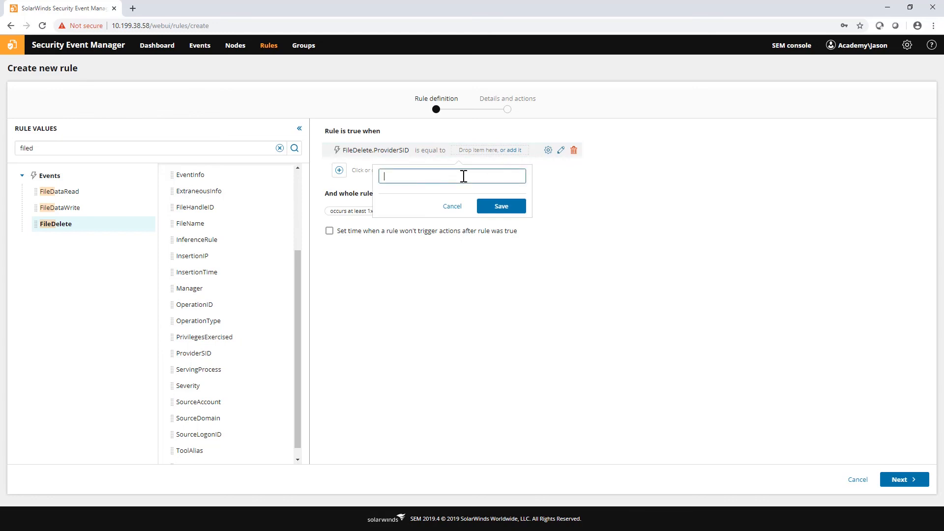
pyautogui.write('*USB*')
pyautogui.click(512, 207)
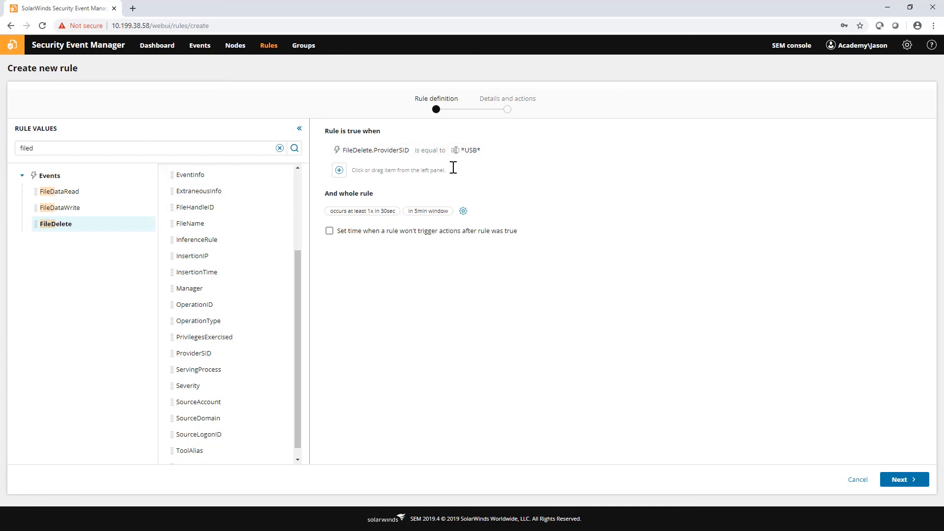
# Proceed to the new rule's details and name it "USB Defender File Deletions".
pyautogui.moveTo(478, 162)
pyautogui.click(903, 483)
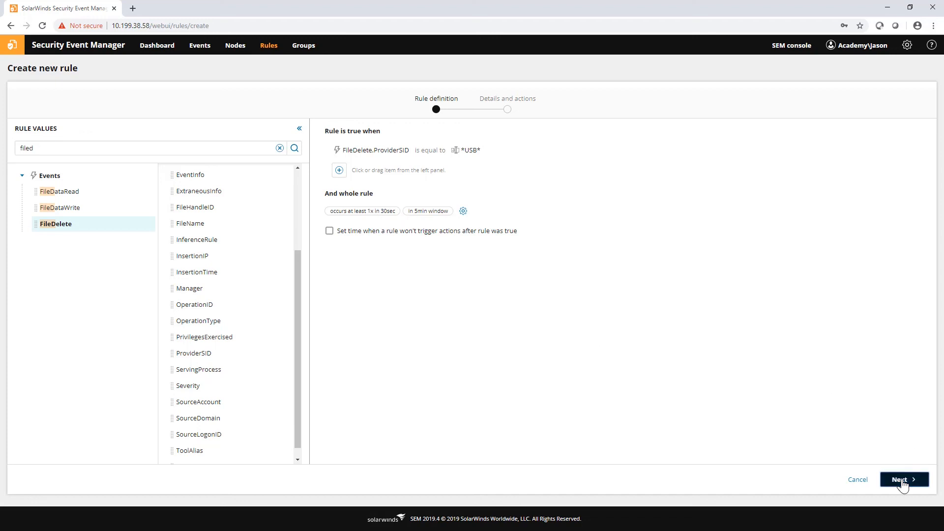
pyautogui.hotkey('ctrl', 'a')
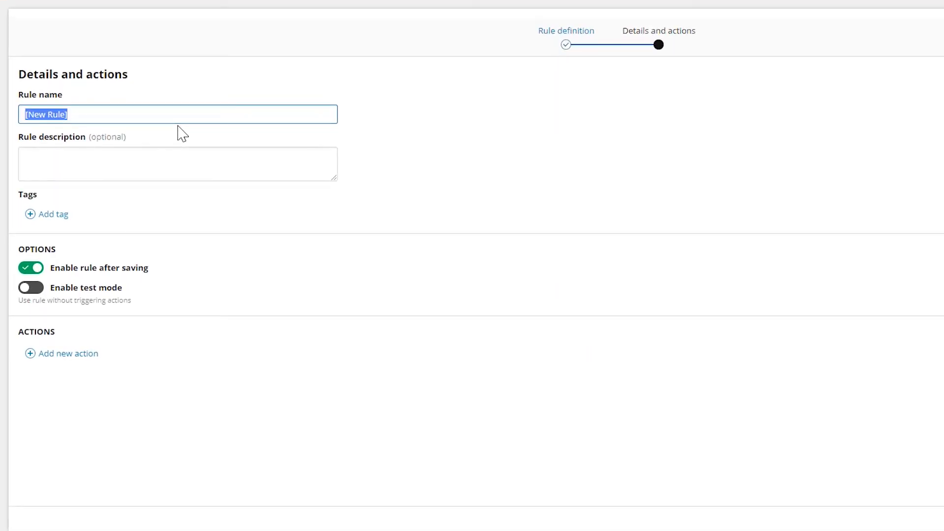
pyautogui.write('USB Defedner')
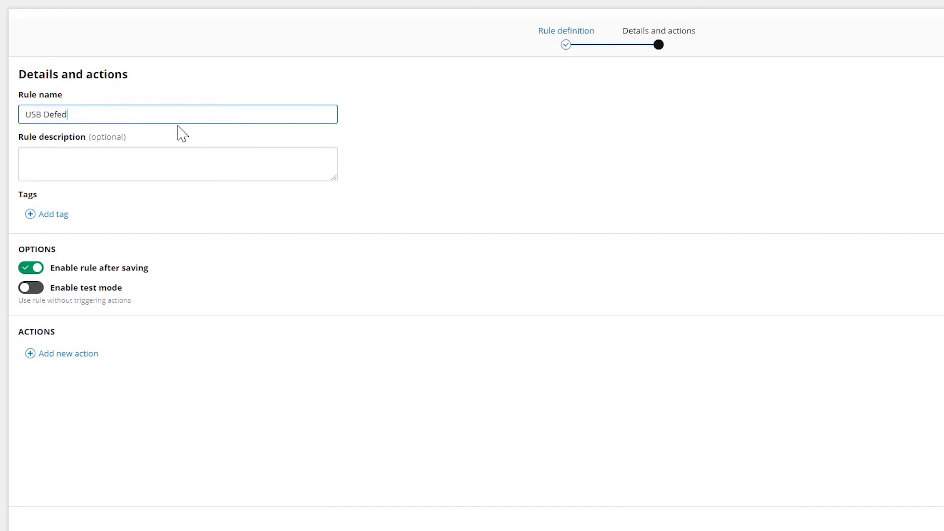
pyautogui.press('BackSpace')
pyautogui.press('BackSpace')
pyautogui.press('BackSpace')
pyautogui.press('BackSpace')
pyautogui.press('BackSpace')
pyautogui.write('nder File Deletions')
# Start a new action for the USB Defender File Deletions rule, choosing Send Popup Message as its type.
pyautogui.click(64, 356)
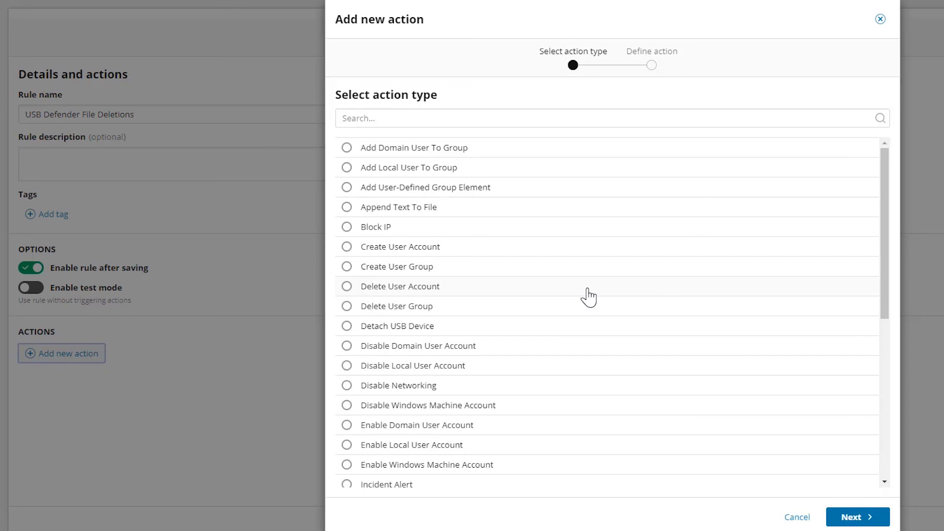
pyautogui.scroll(-6, 597, 322)
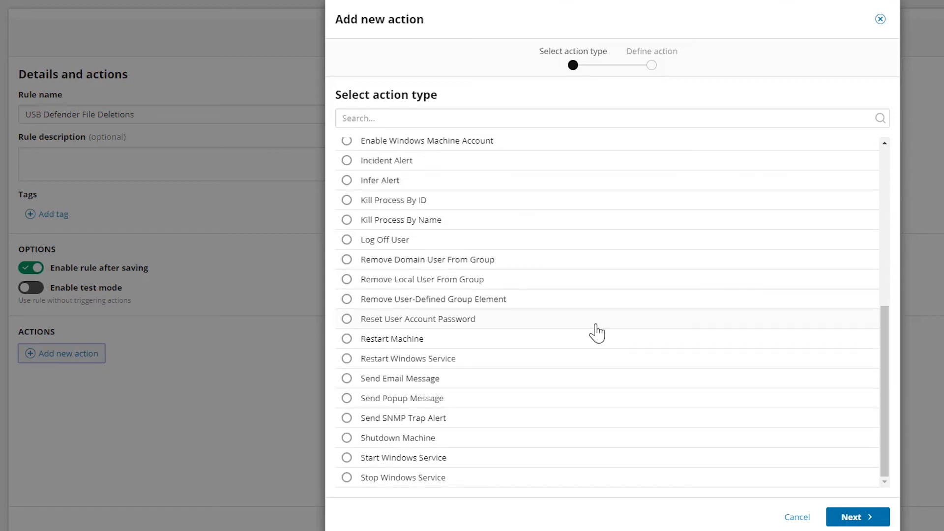
pyautogui.click(347, 401)
pyautogui.click(852, 517)
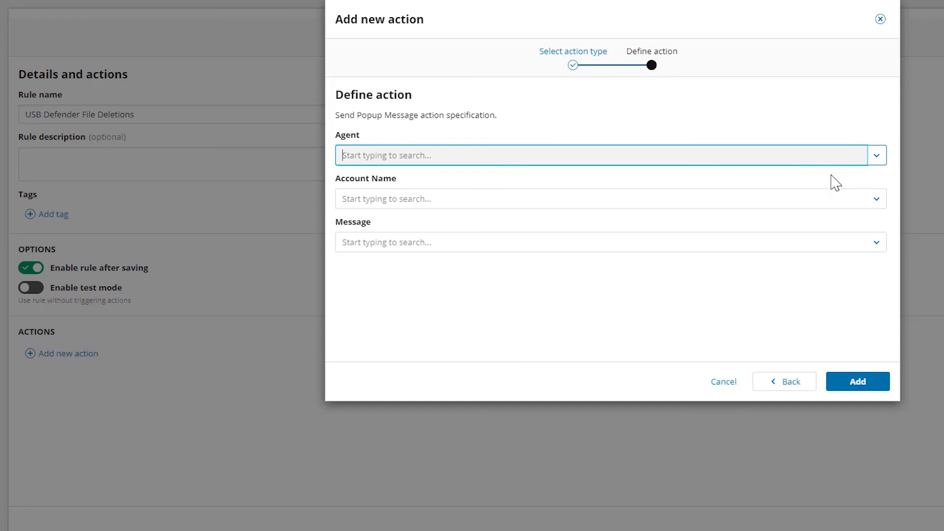
# Set the popup action's Agent to FileDelete.DetectionIP and its Account Name to FileDelete.SourceAccount.
pyautogui.click(877, 155)
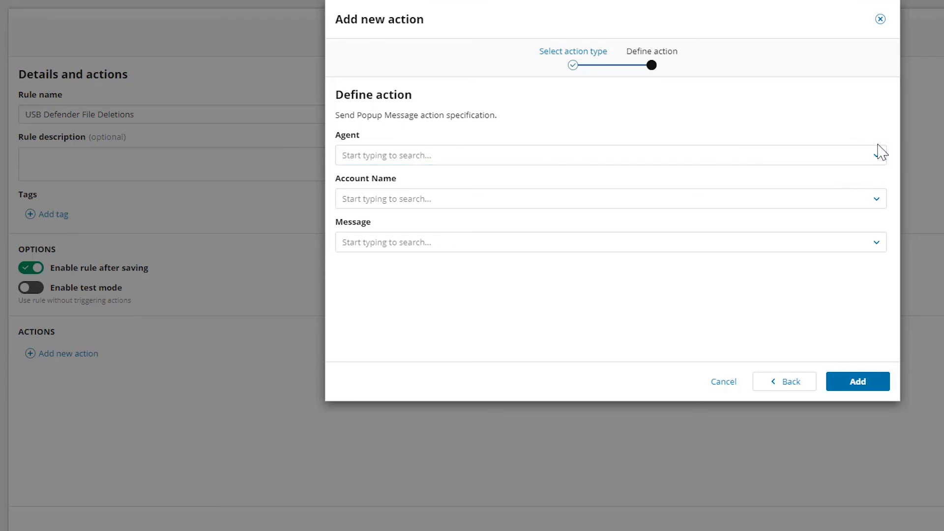
pyautogui.click(880, 226)
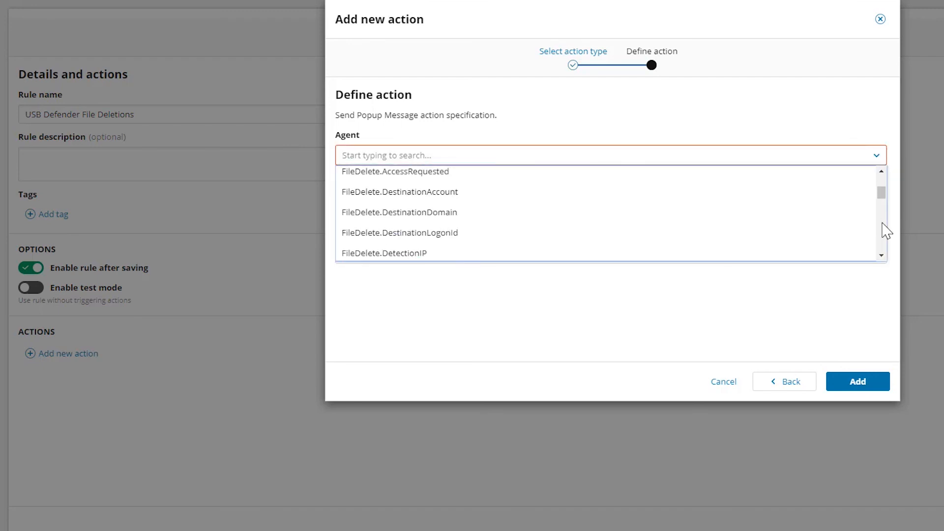
pyautogui.click(382, 255)
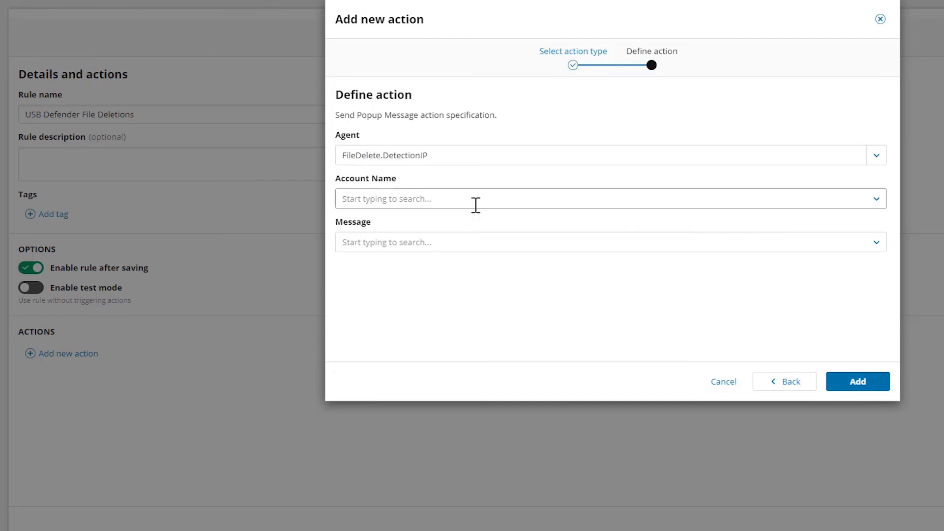
pyautogui.click(881, 201)
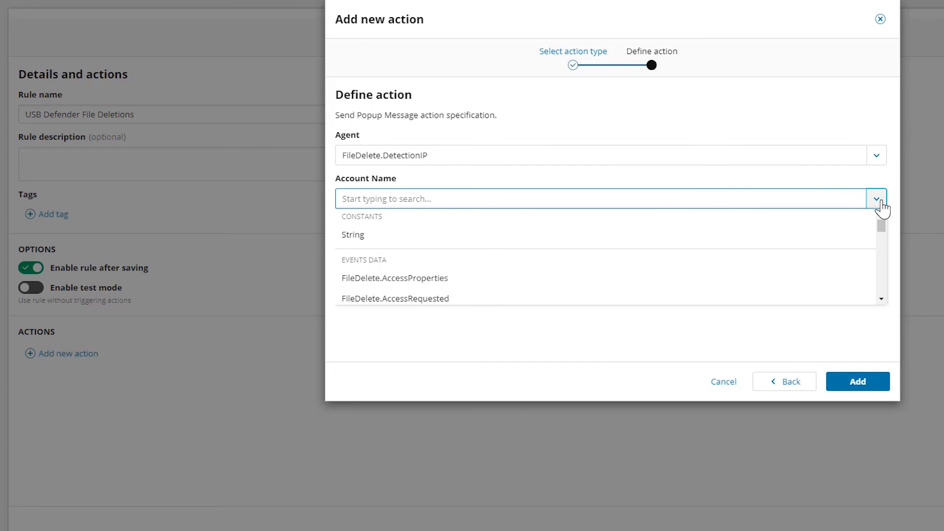
pyautogui.moveTo(881, 228); pyautogui.dragTo(888, 295)
pyautogui.click(468, 229)
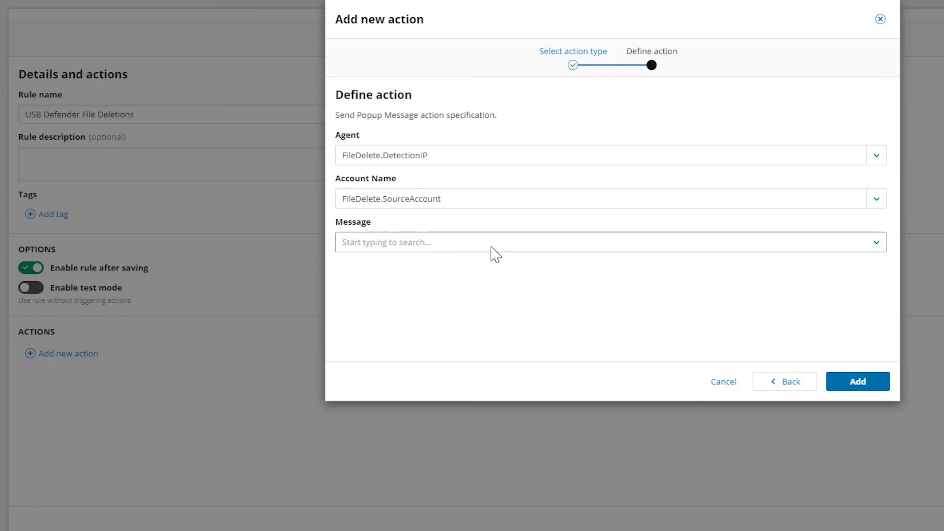
# Add the popup action with the String message "You're violating USB policy" and create the rule.
pyautogui.click(877, 245)
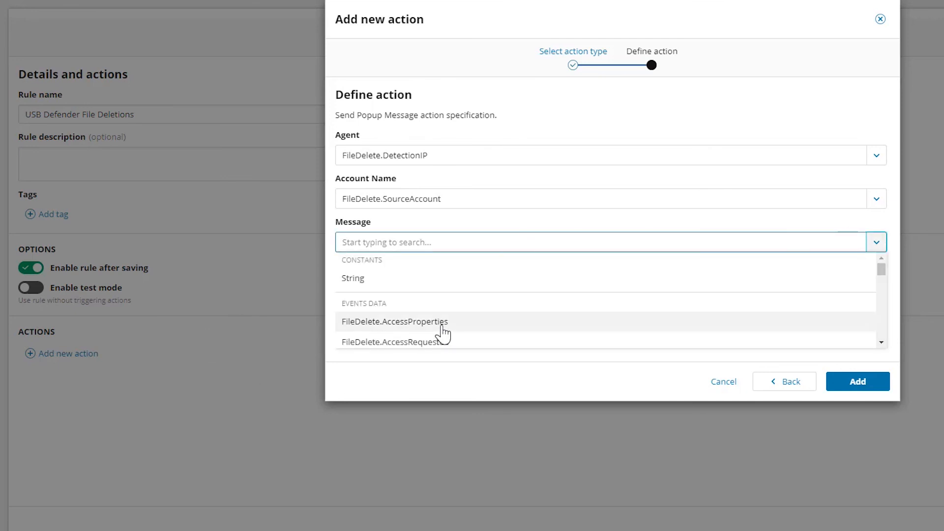
pyautogui.scroll(-3, 445, 333)
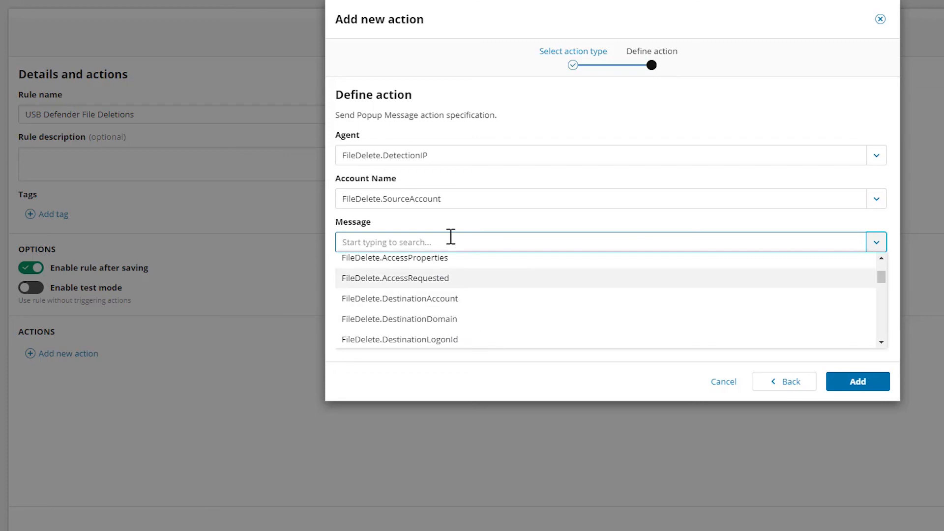
pyautogui.scroll(3, 546, 278)
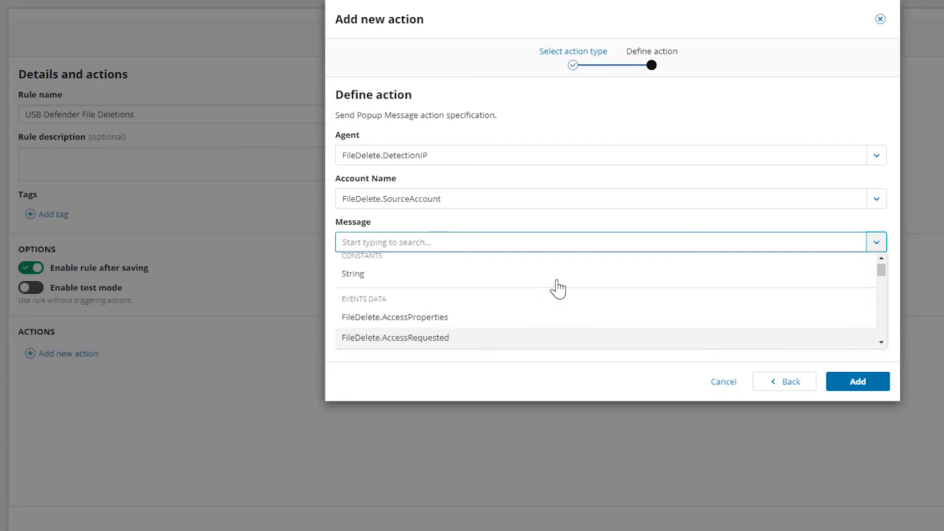
pyautogui.click(363, 281)
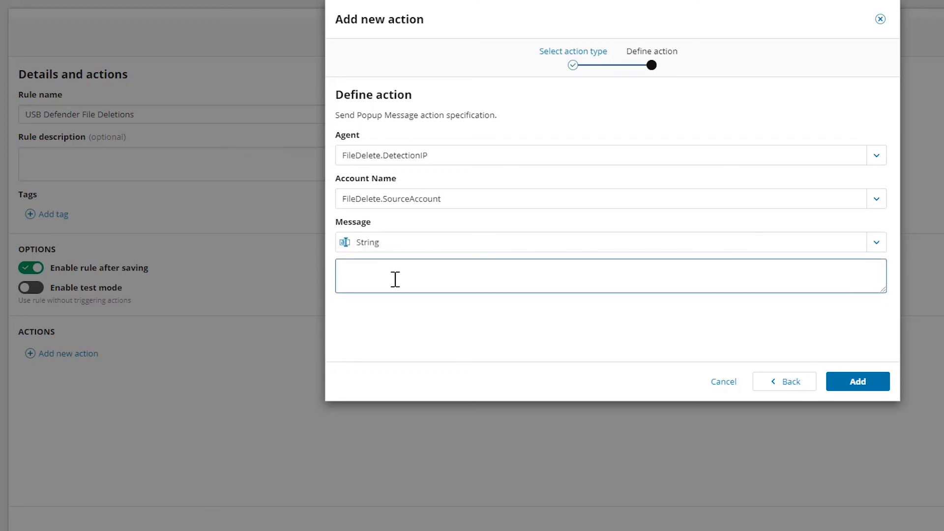
pyautogui.write("You're violating USB policy")
pyautogui.click(860, 387)
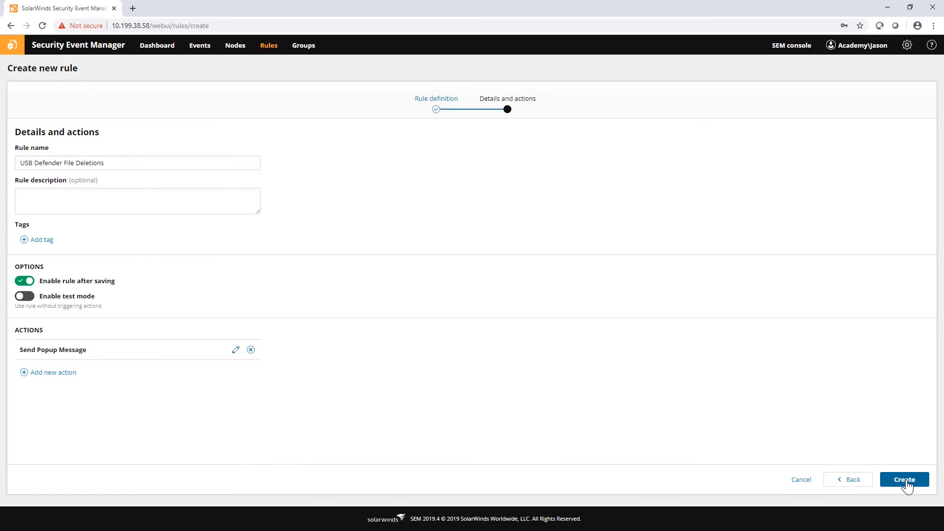
pyautogui.click(907, 482)
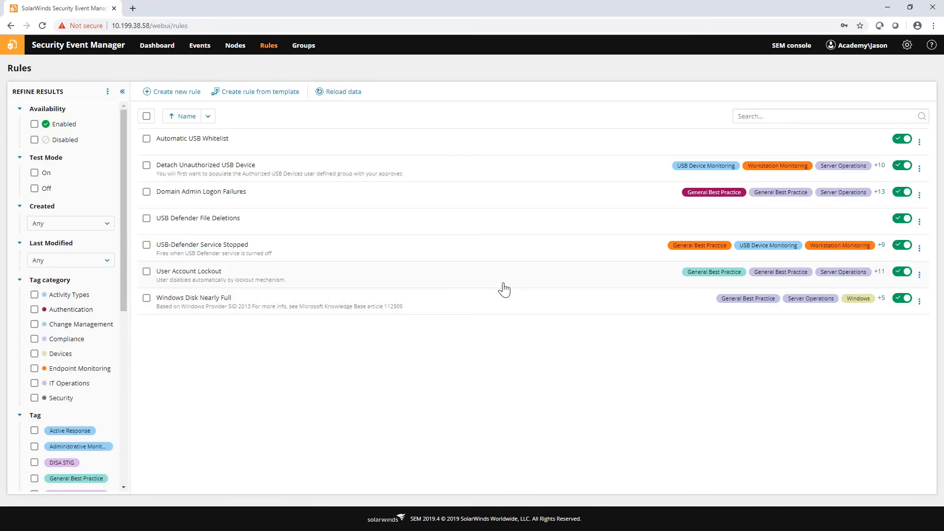